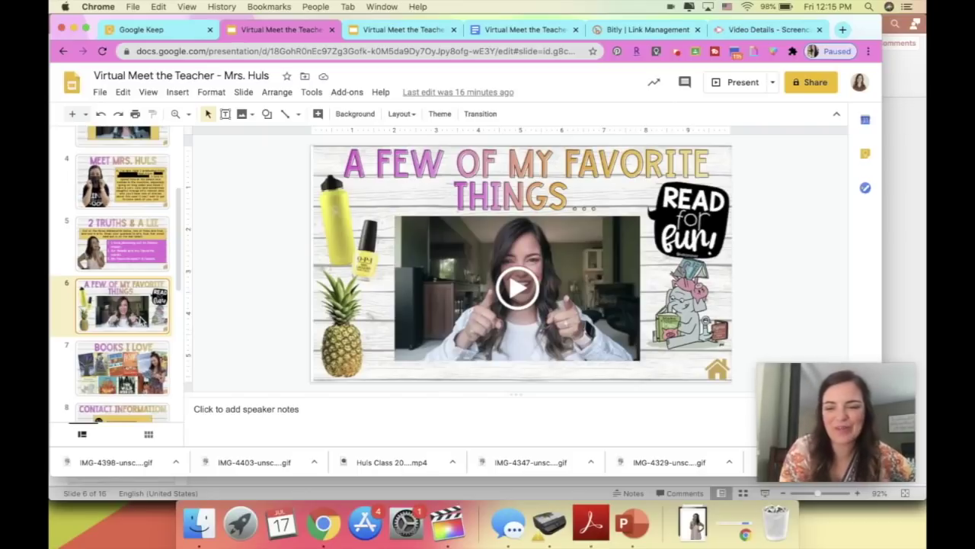
- Review the Books I Love and Contact Information slides, including the placeholder lines for contact details
key(Down)
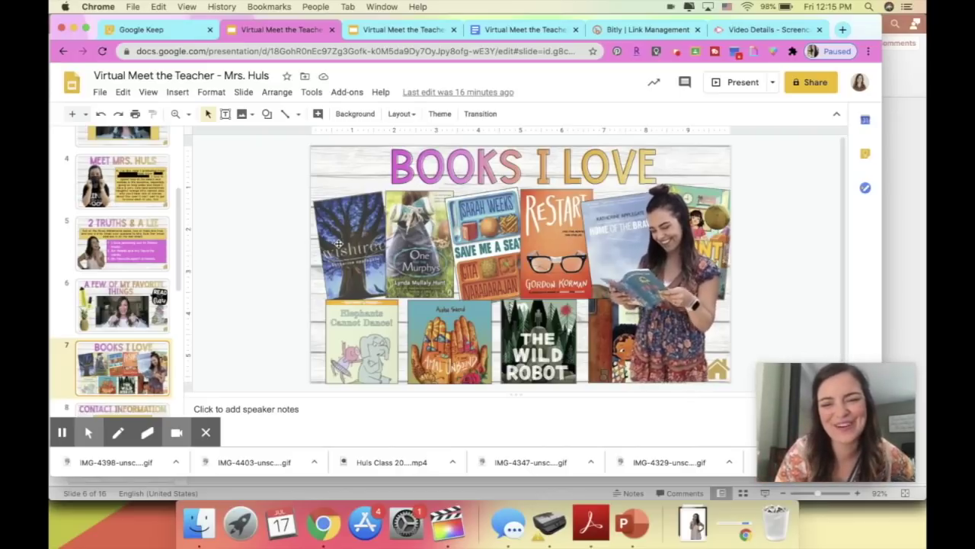
scroll(153, 328, down, 2)
click(149, 336)
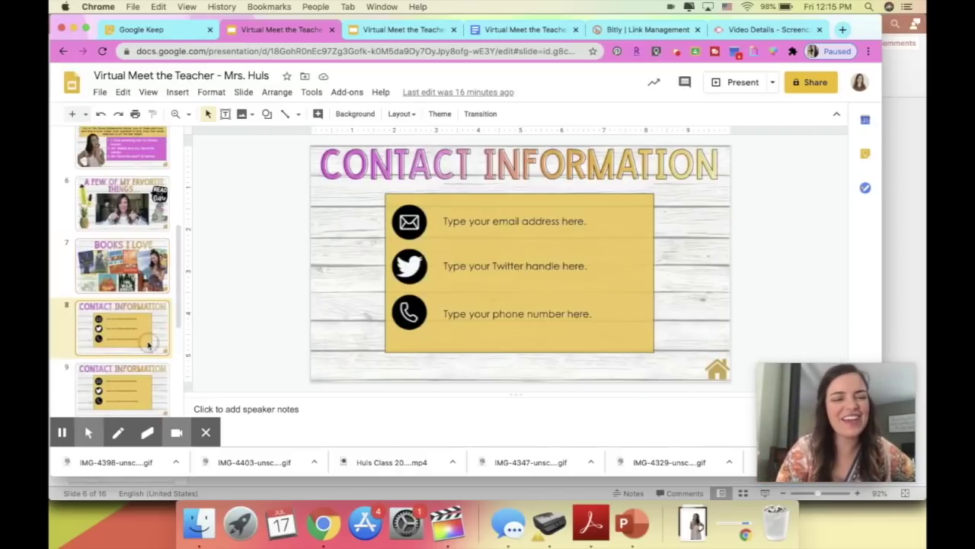
key(Up)
click(98, 324)
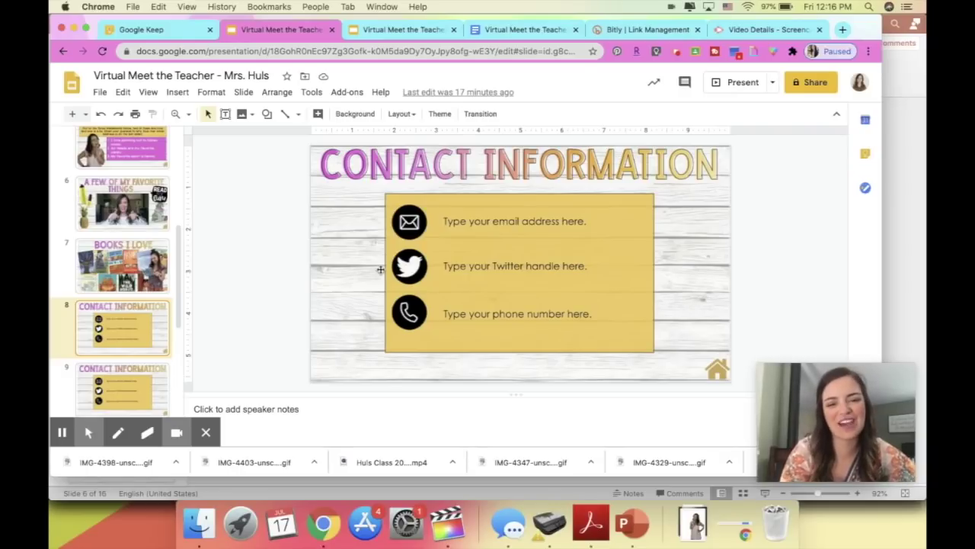
click(499, 314)
- Page through the slideshow from the opening slides to Contact Information and back towards the beginning
click(118, 152)
key(Down)
key(Down)
key(Down)
key(Down)
key(Down)
key(Down)
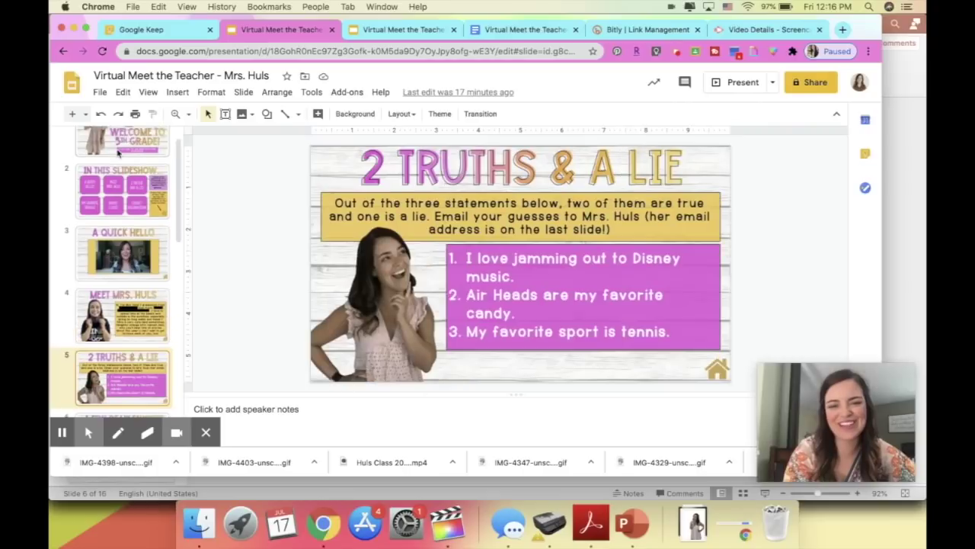
key(Down)
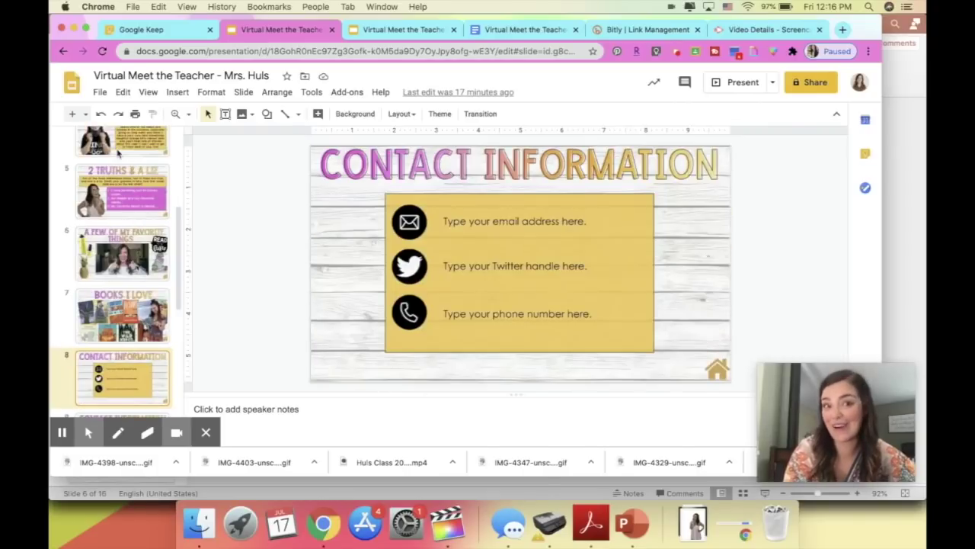
key(Up)
key(Up)
key(Up)
key(Up)
key(Up)
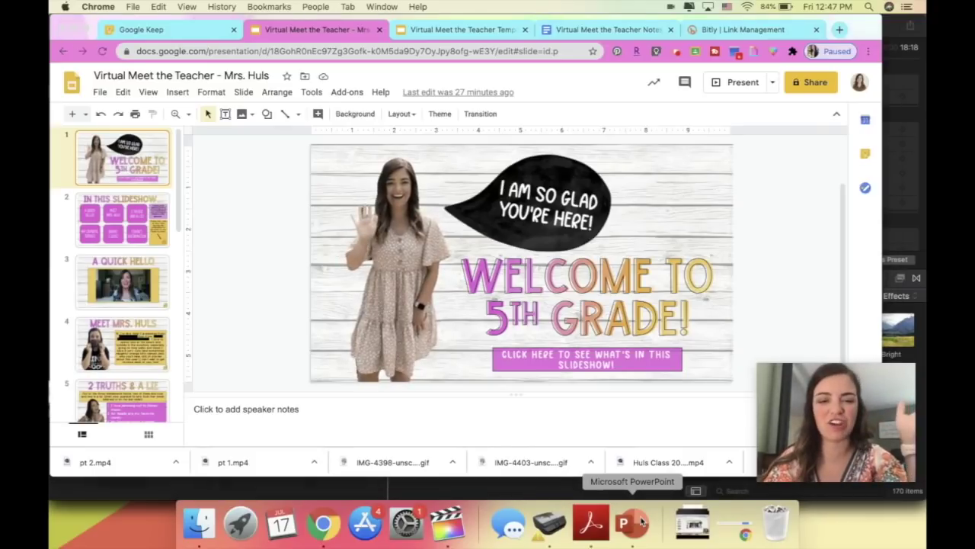
- Switch to PowerPoint and inspect the welcome slide's background, title and speech bubble, checking the fonts of both texts
click(640, 522)
click(350, 276)
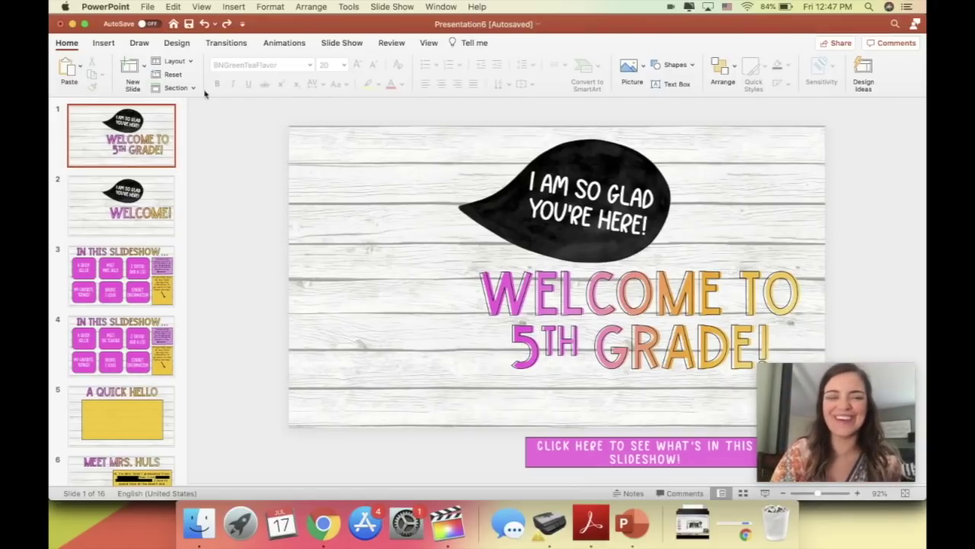
click(329, 233)
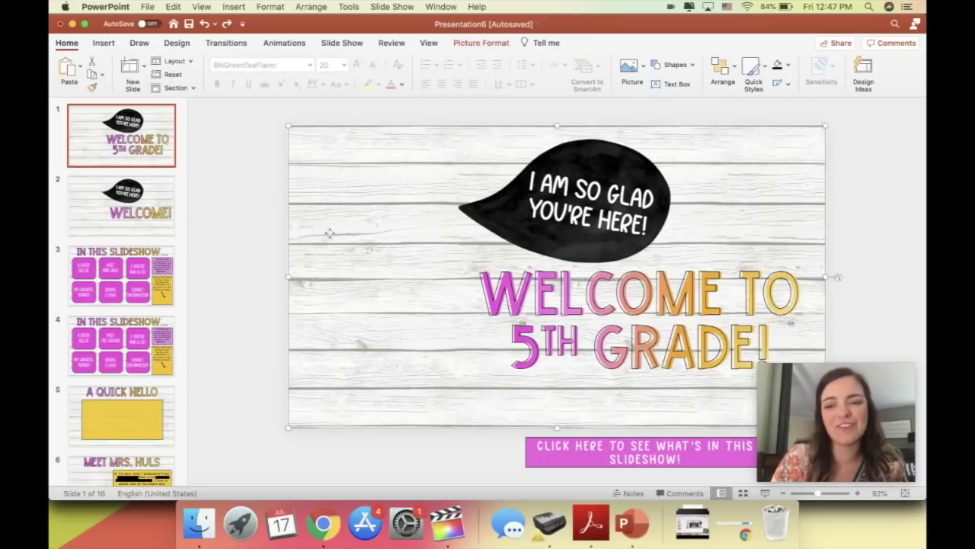
click(625, 355)
click(607, 225)
click(610, 324)
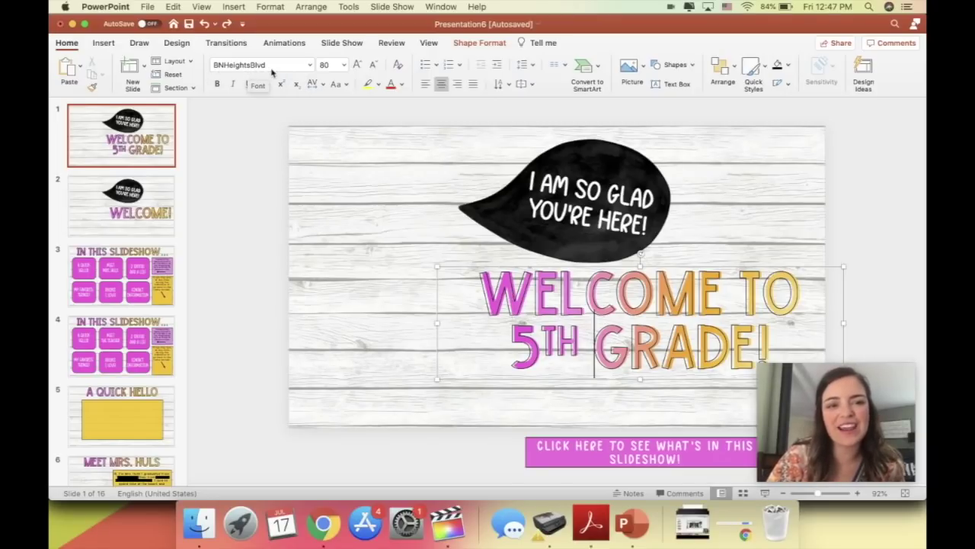
click(561, 189)
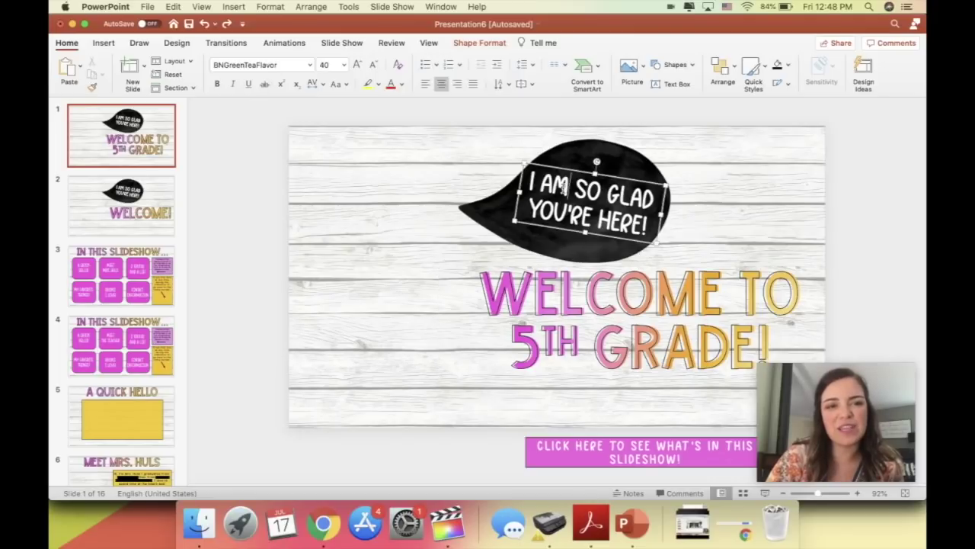
- Check the font of the purple instruction box on slide 3 and return to the welcome slide's title
click(143, 283)
click(747, 216)
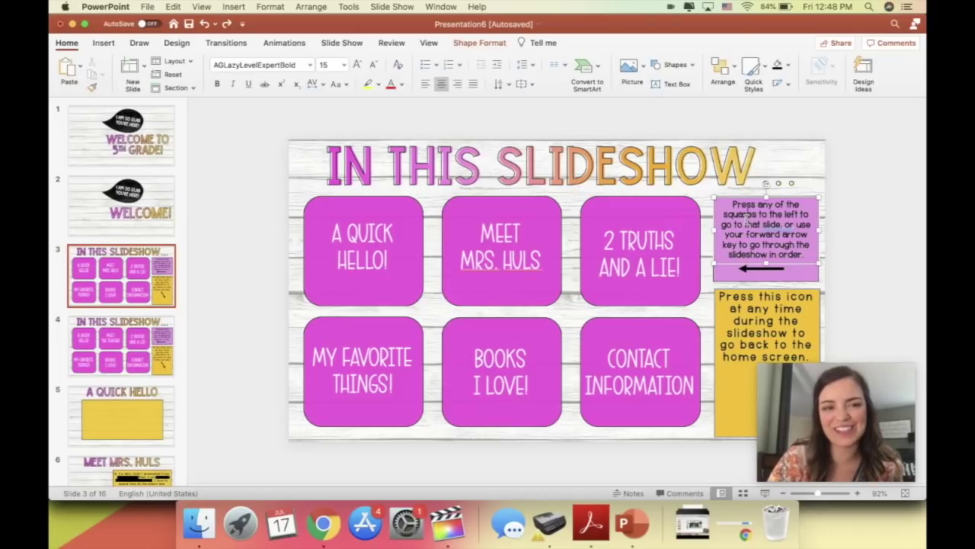
click(141, 150)
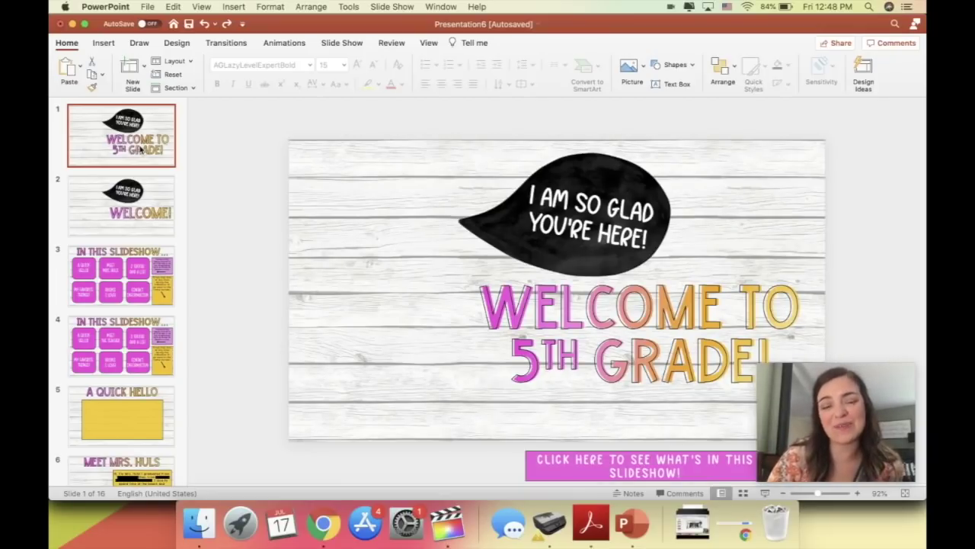
click(593, 304)
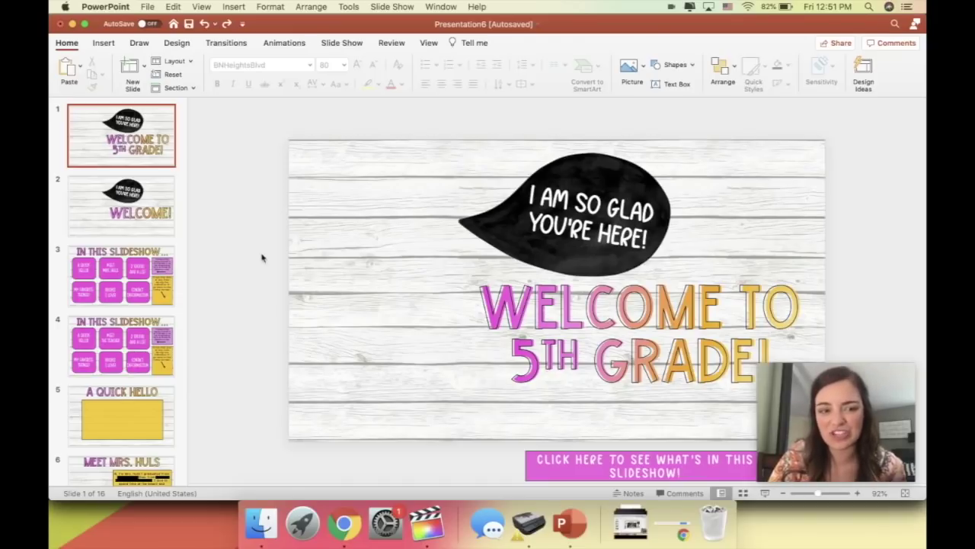
- Select the welcome slide's background, speech bubble and title together, leaving out the button, and find the Export command
drag(271, 119, 521, 320)
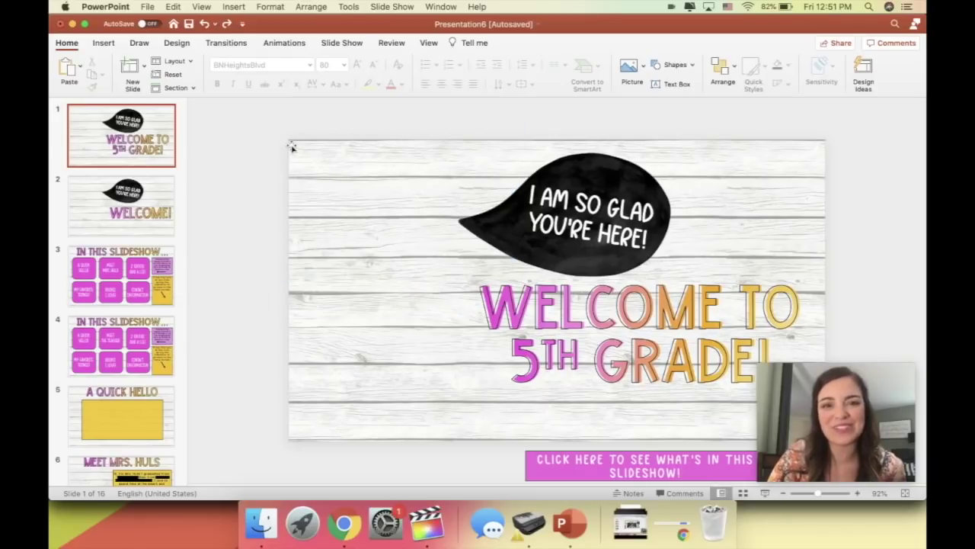
drag(286, 134, 863, 438)
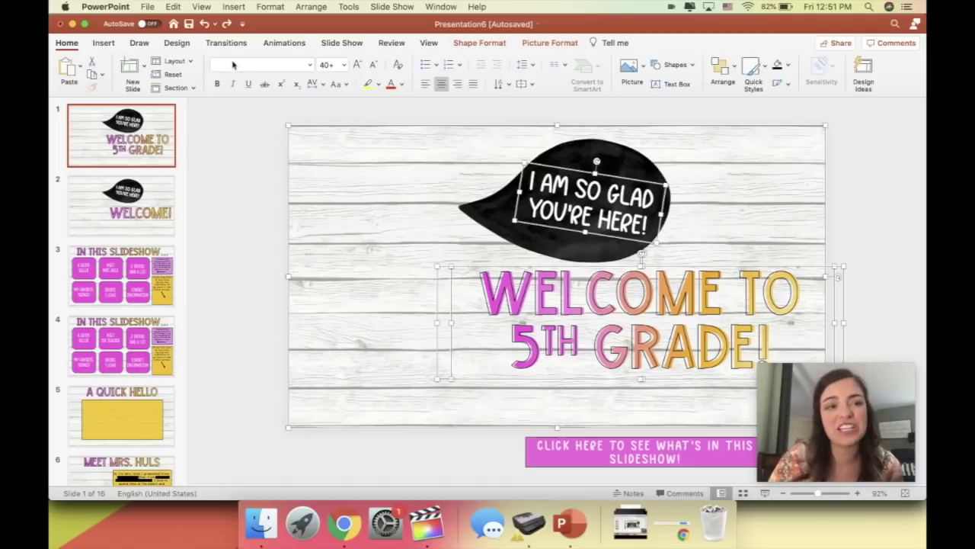
click(148, 6)
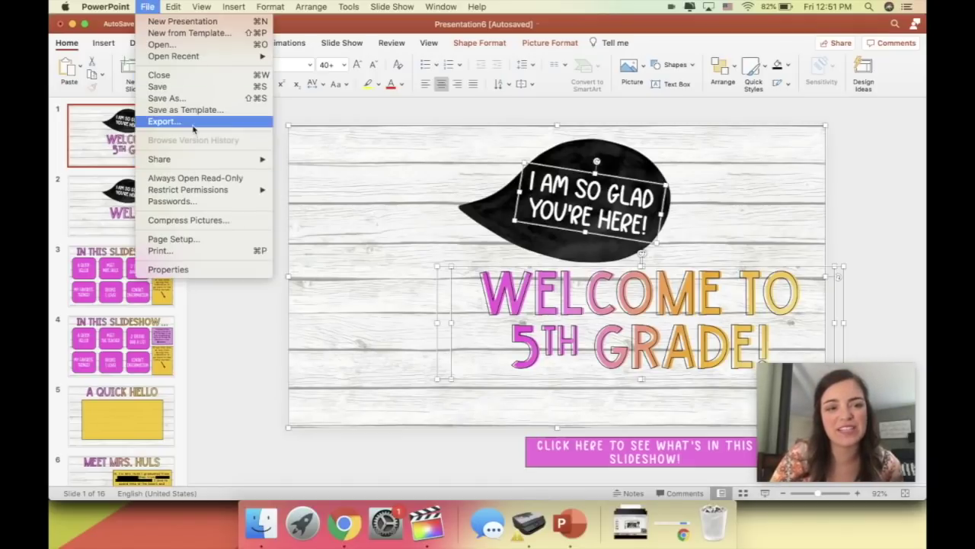
click(841, 174)
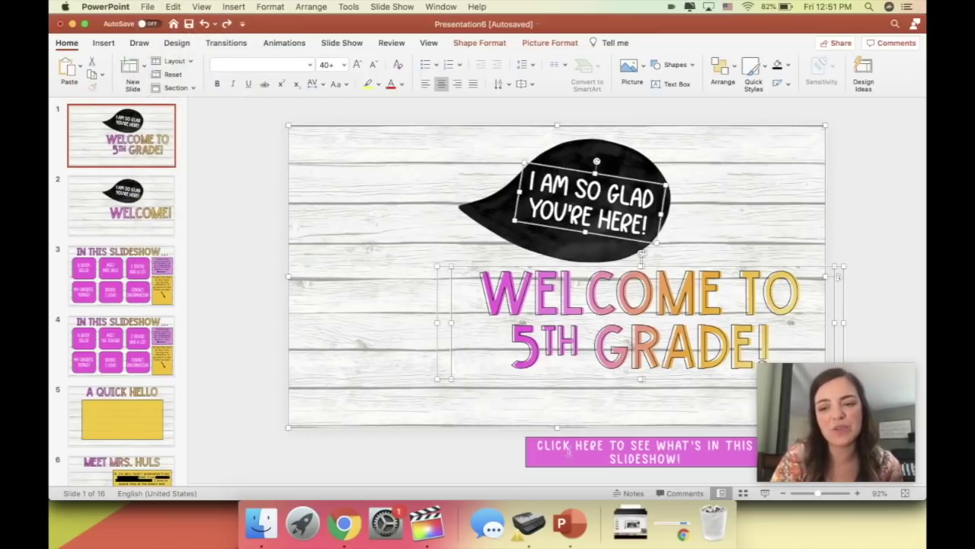
- Shift the purple slideshow button slightly left on PowerPoint's welcome slide and paste a copy onto the Google Slides welcome slide
click(503, 439)
drag(520, 432, 754, 485)
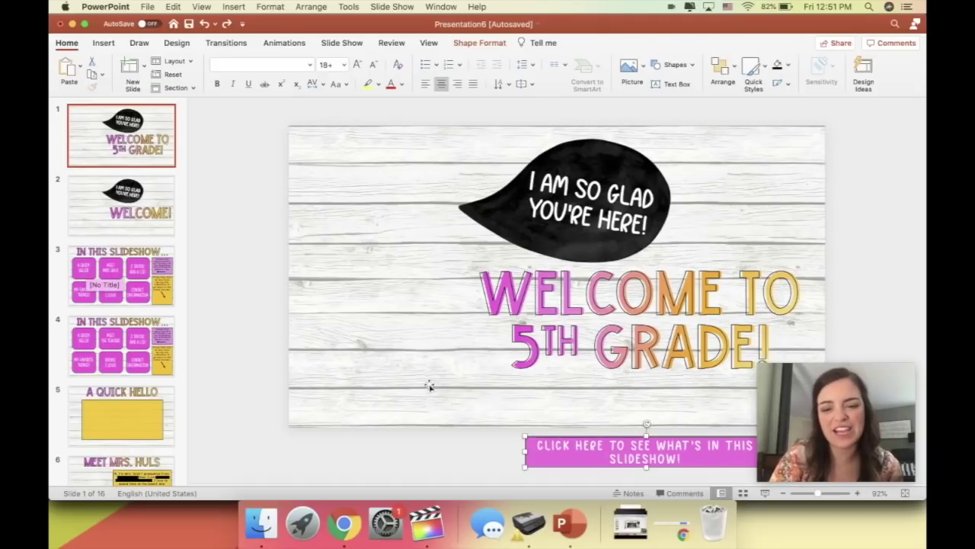
drag(609, 440, 557, 441)
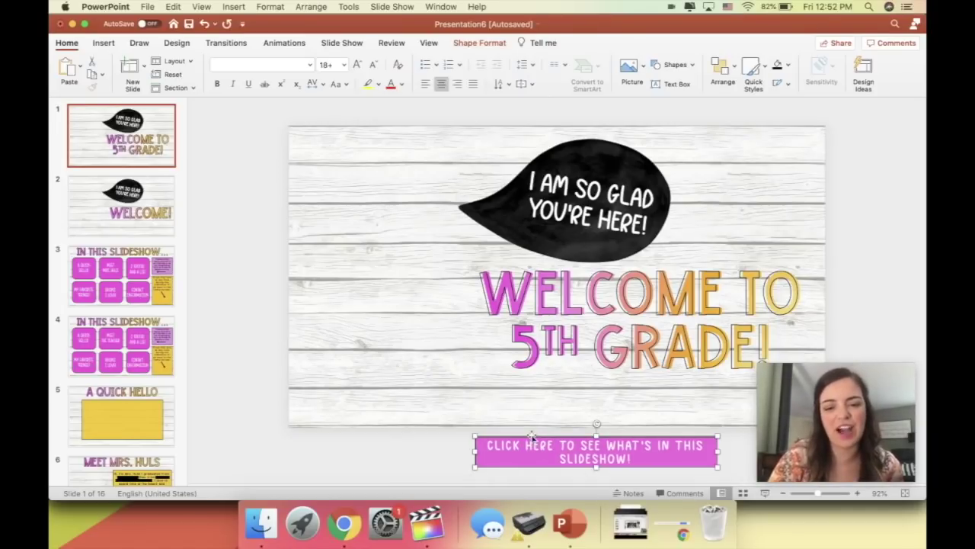
click(344, 523)
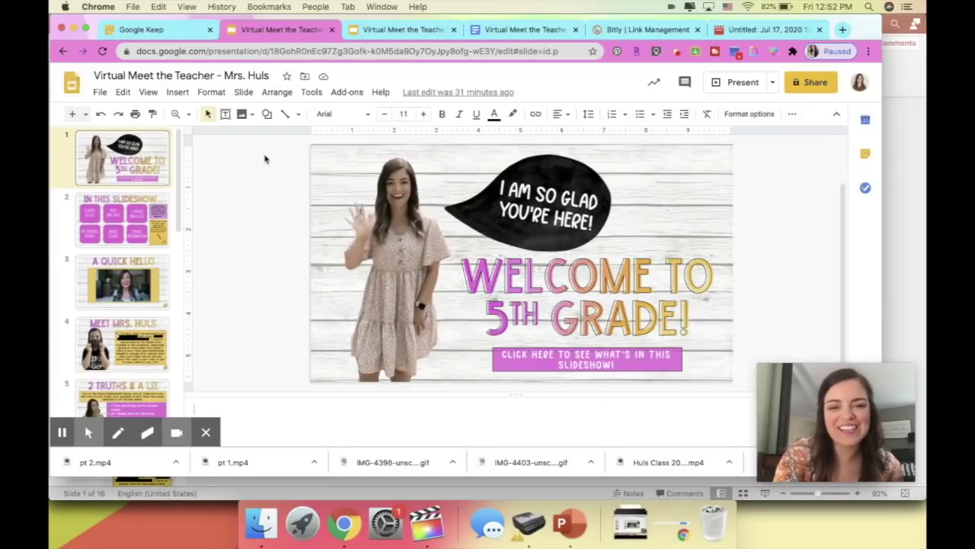
key(super+v)
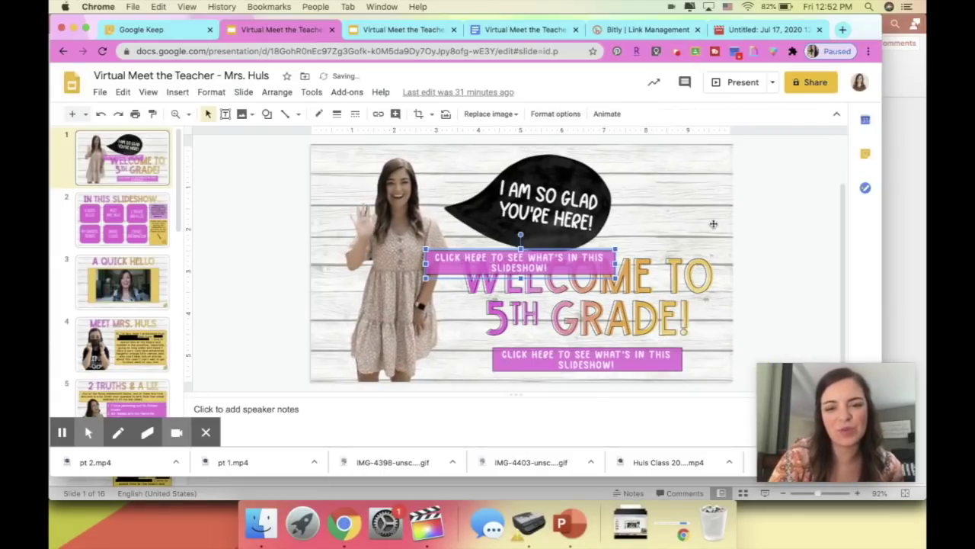
- Move the pasted button up over the right part of the speech bubble and undo the accidental moves of the background picture
drag(567, 251, 546, 202)
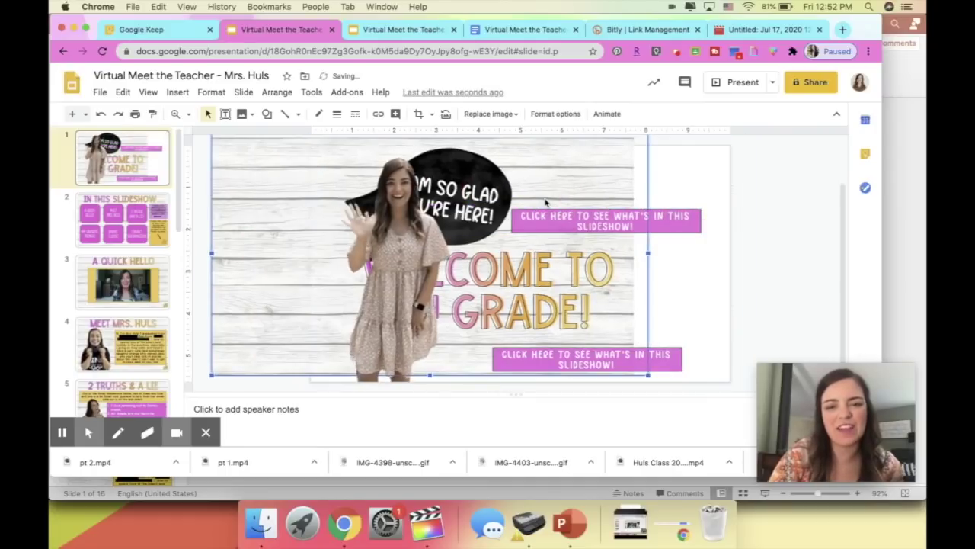
key(super+z)
drag(636, 179, 520, 216)
click(576, 178)
click(412, 217)
drag(411, 217, 256, 259)
click(577, 191)
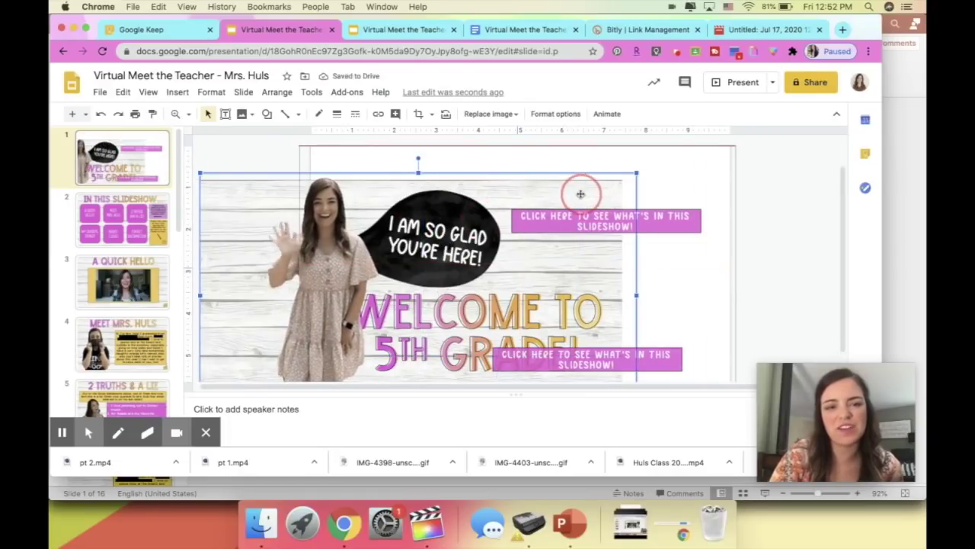
key(super+z)
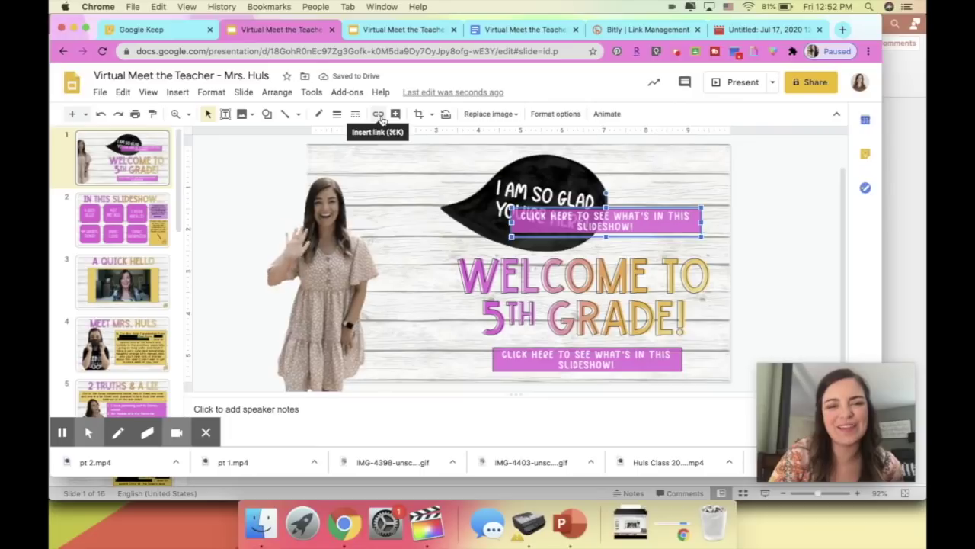
- Link the pasted button to Slide 7 of this presentation
click(379, 115)
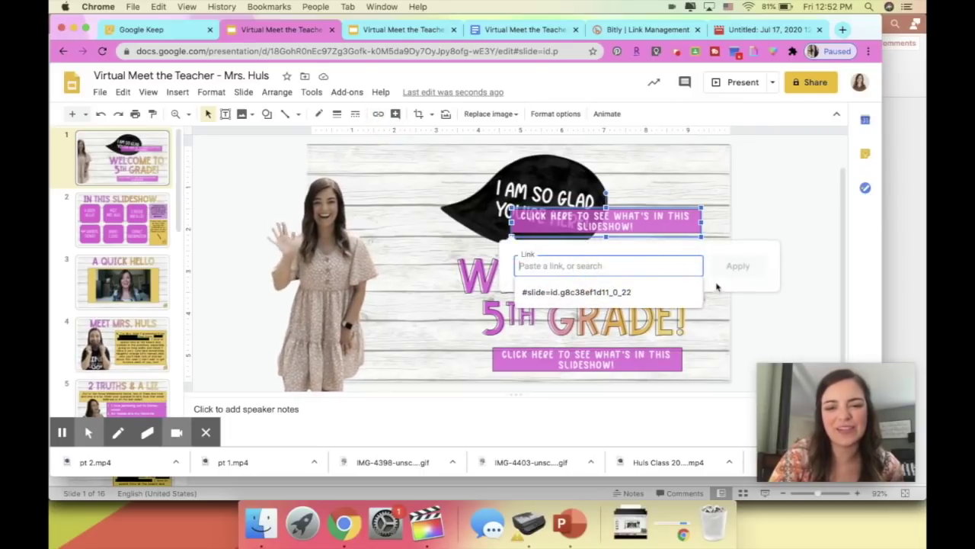
click(629, 263)
click(607, 291)
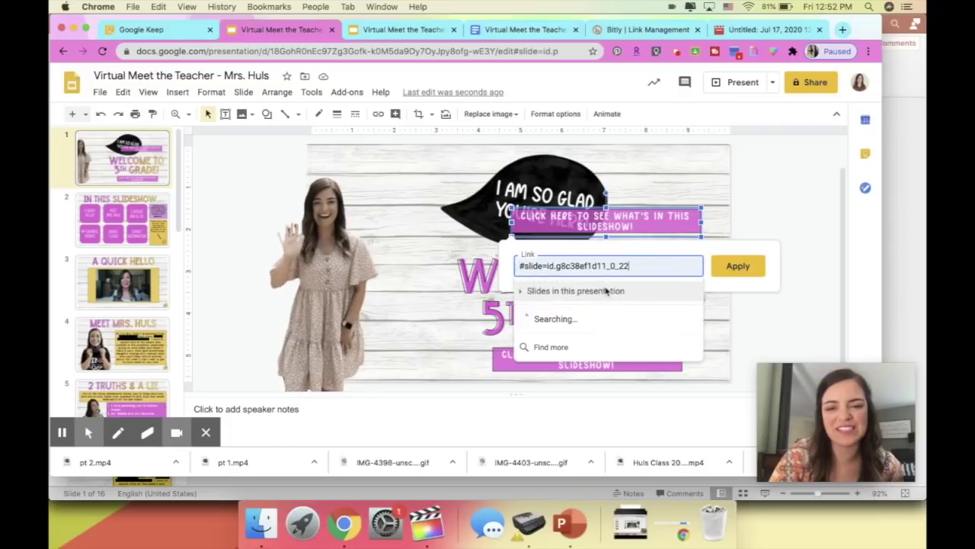
click(600, 292)
scroll(588, 331, down, 5)
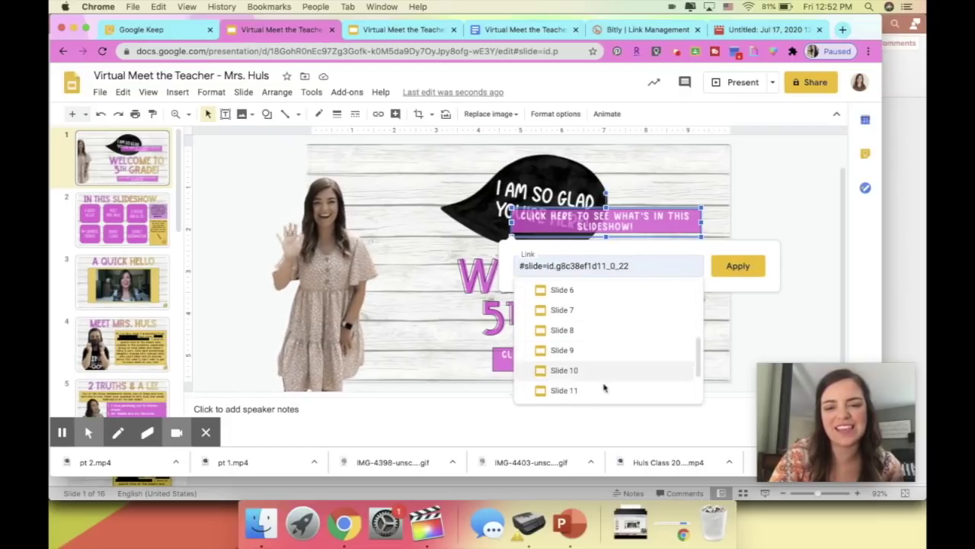
click(588, 311)
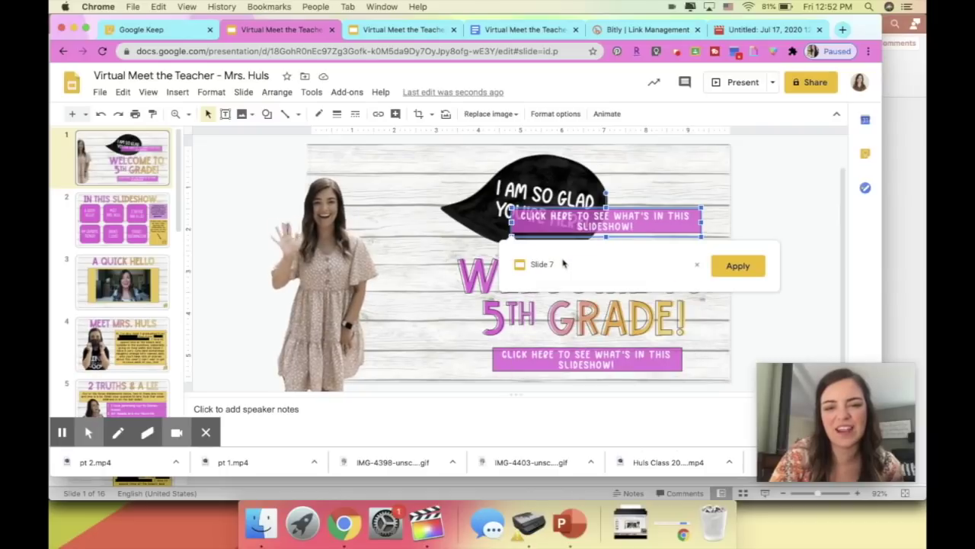
click(738, 266)
- Delete the duplicate linked button near the speech bubble
click(622, 216)
key(Delete)
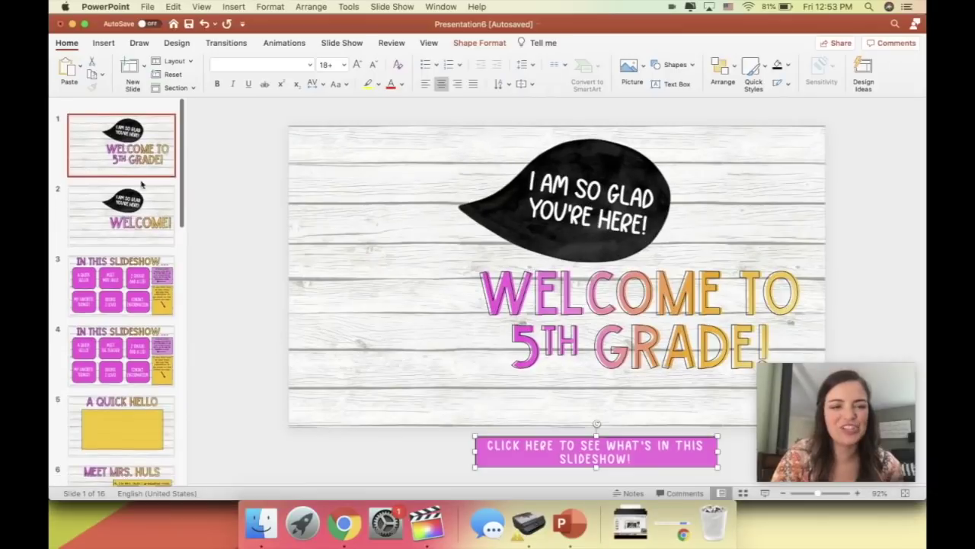
- Switch to PowerPoint and compare the personalised and blank versions of the template slides from the welcome to Meet Your Teacher
key(Down)
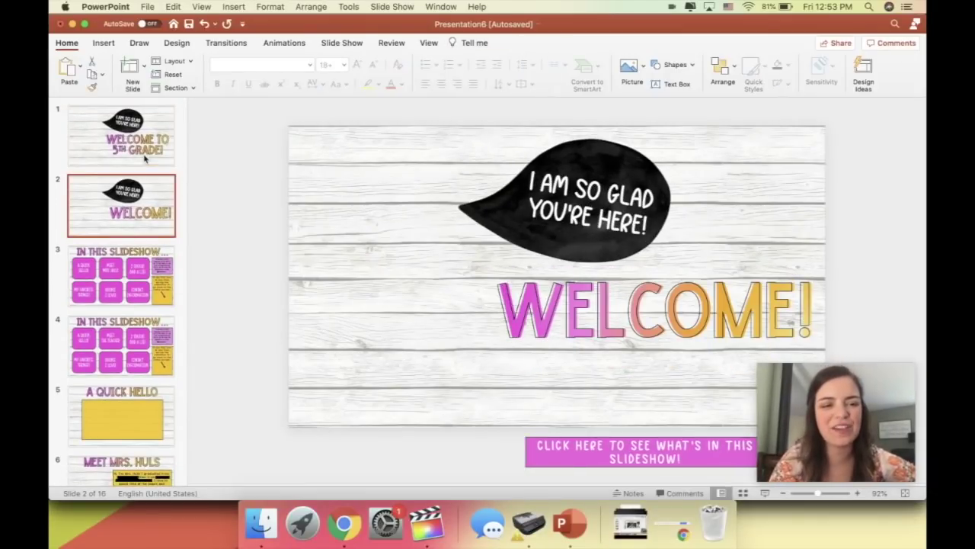
key(Down)
key(Up)
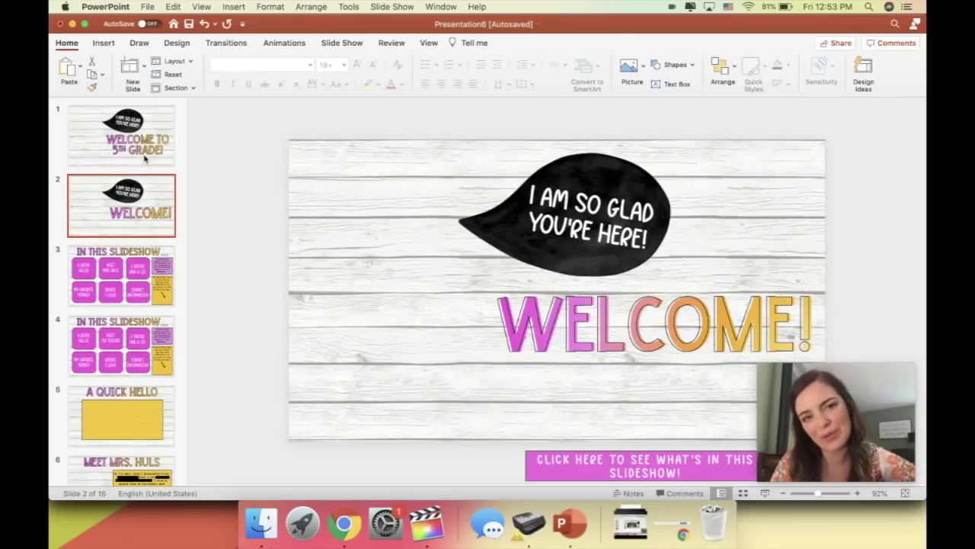
key(Up)
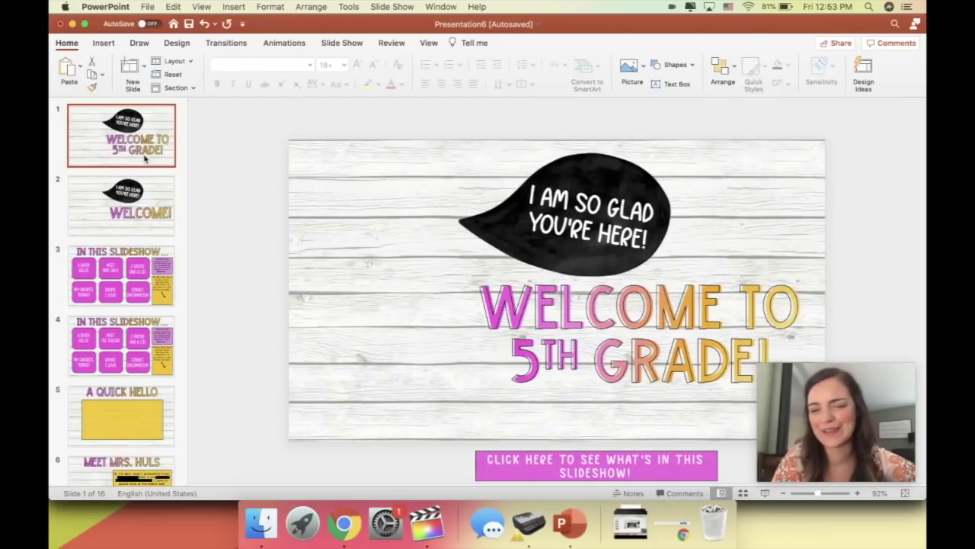
key(Down)
key(Down)
key(Down)
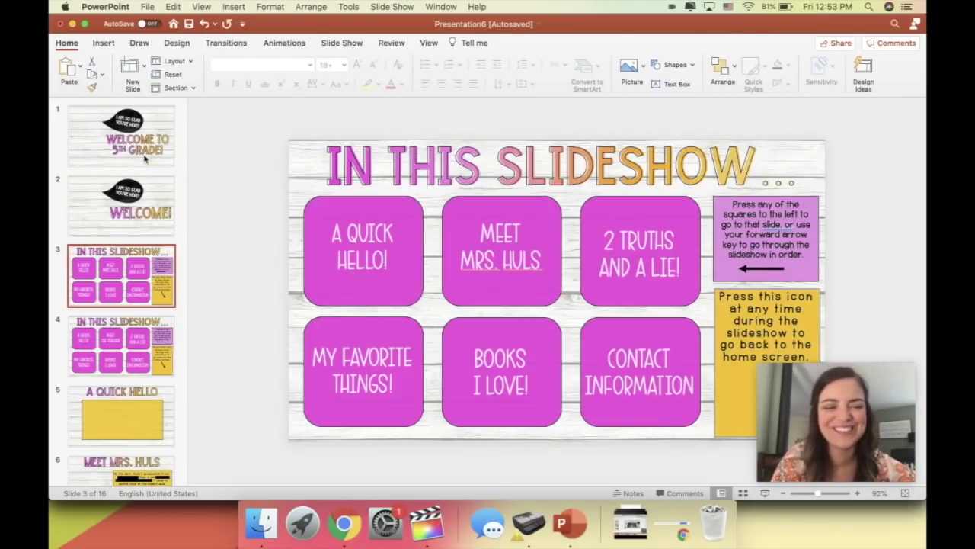
key(Down)
key(Down)
key(Down)
key(Down)
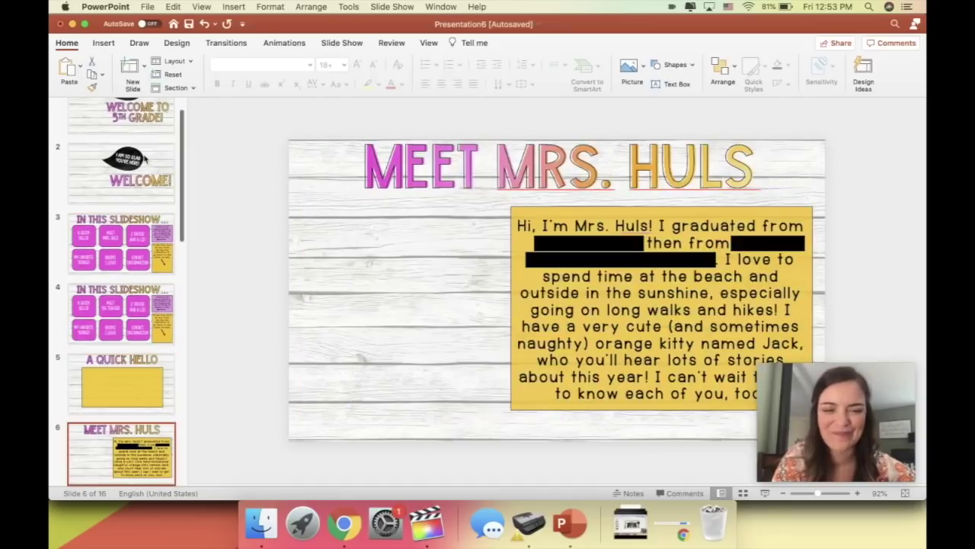
key(Up)
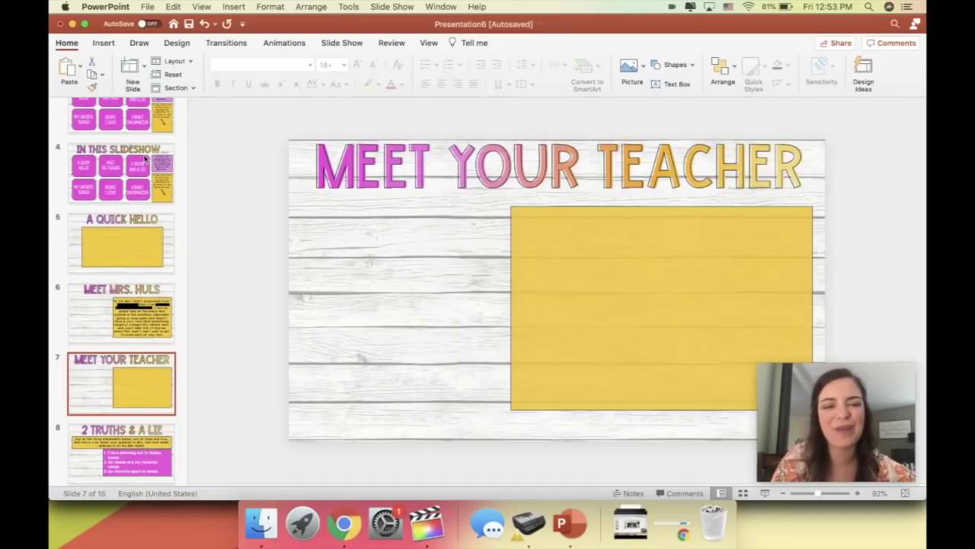
- Look through the slides from the teacher introduction to A Few of My Favorite Things and examine its water bottle and nail polish pictures
key(Up)
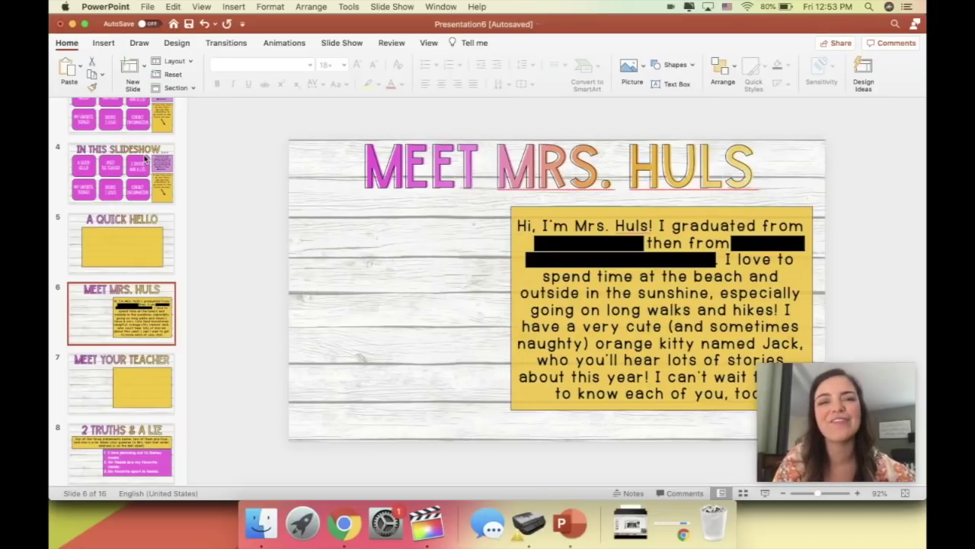
key(Down)
key(Down)
key(Down)
key(Down)
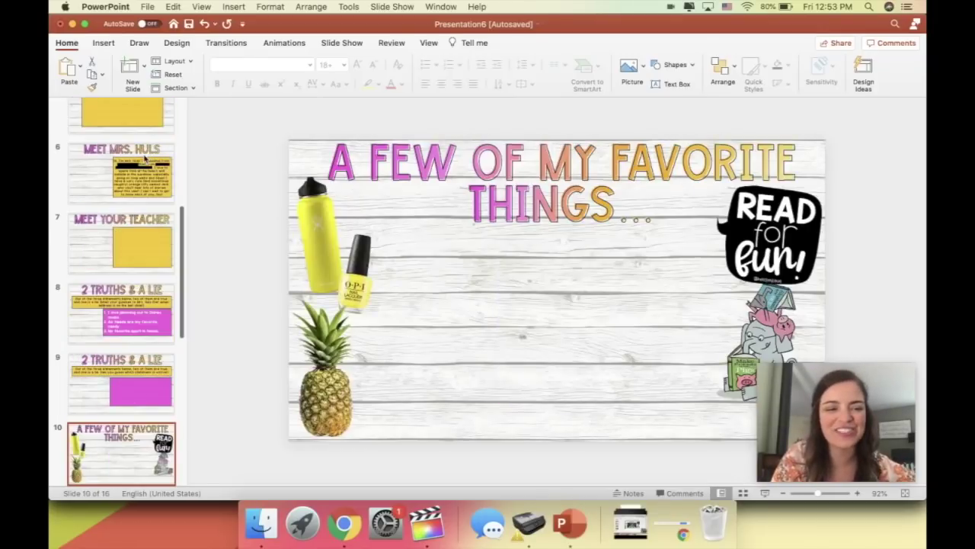
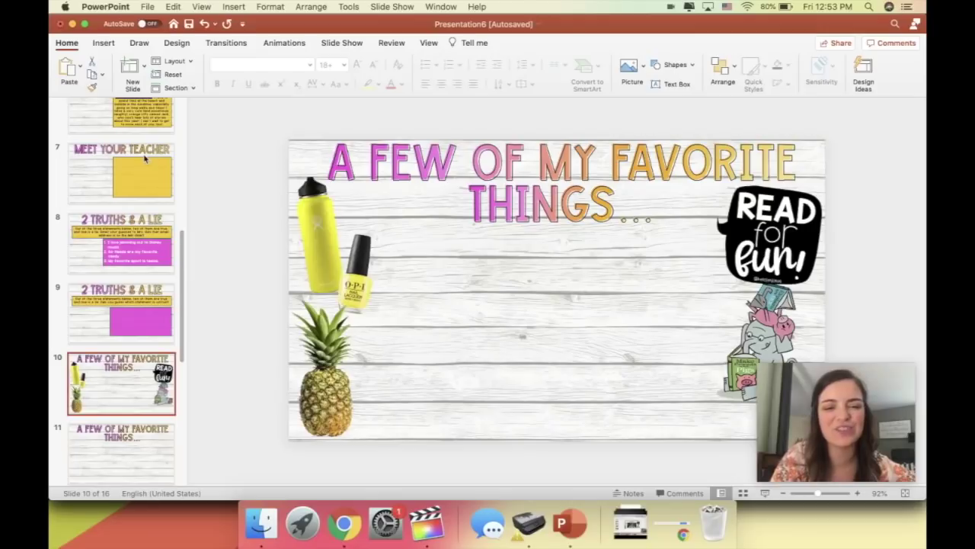
click(335, 227)
click(370, 301)
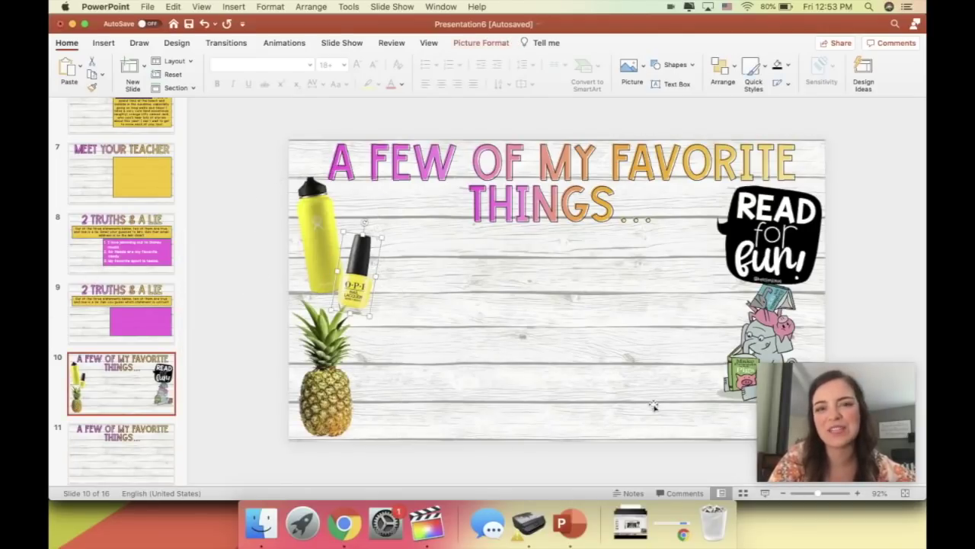
- Switch to Chrome and search Google Images for "yellow opi nail polish" in a new tab
click(343, 524)
click(841, 29)
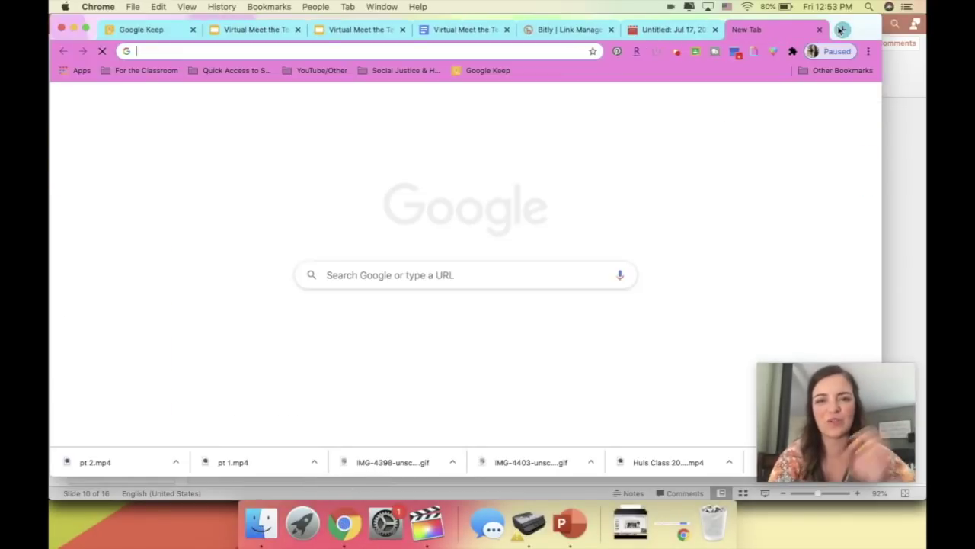
click(445, 283)
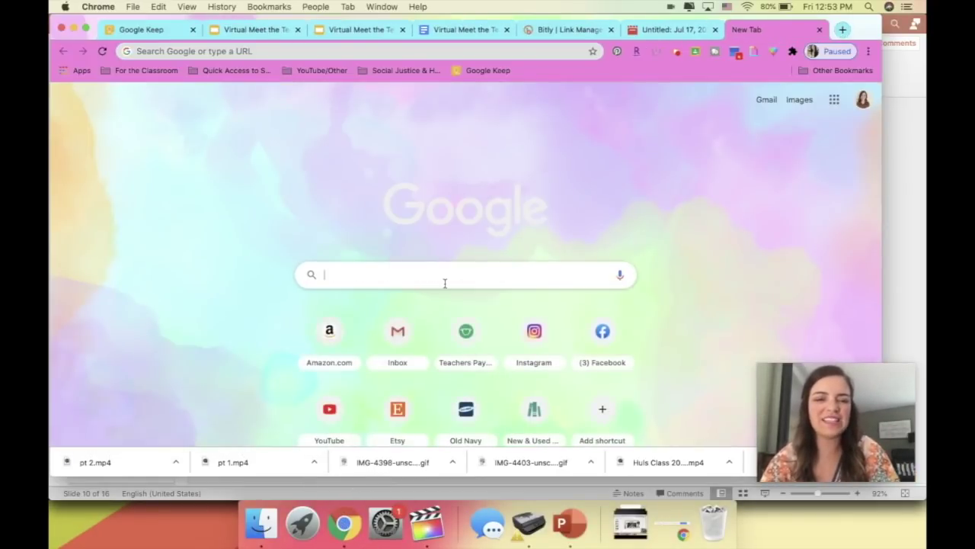
text(yellow o)
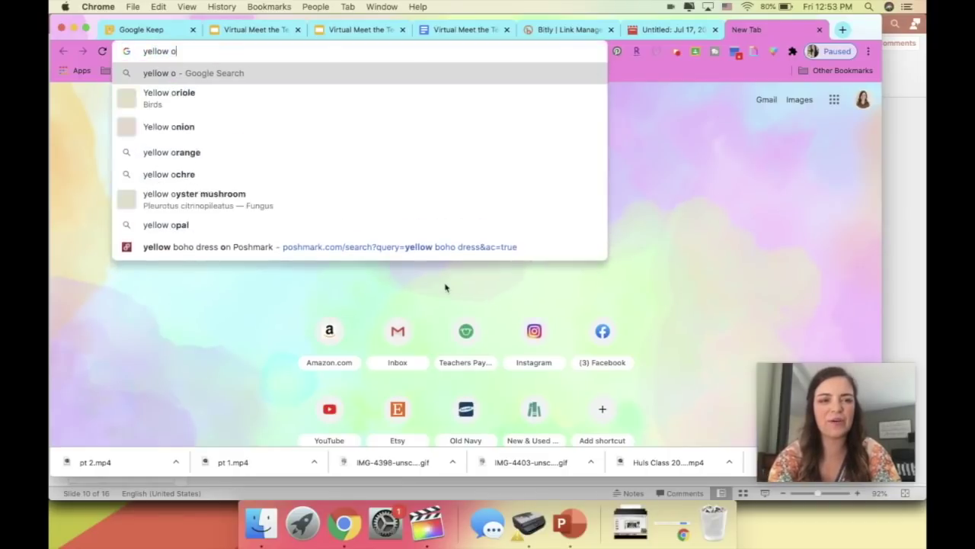
text(pi nail polish)
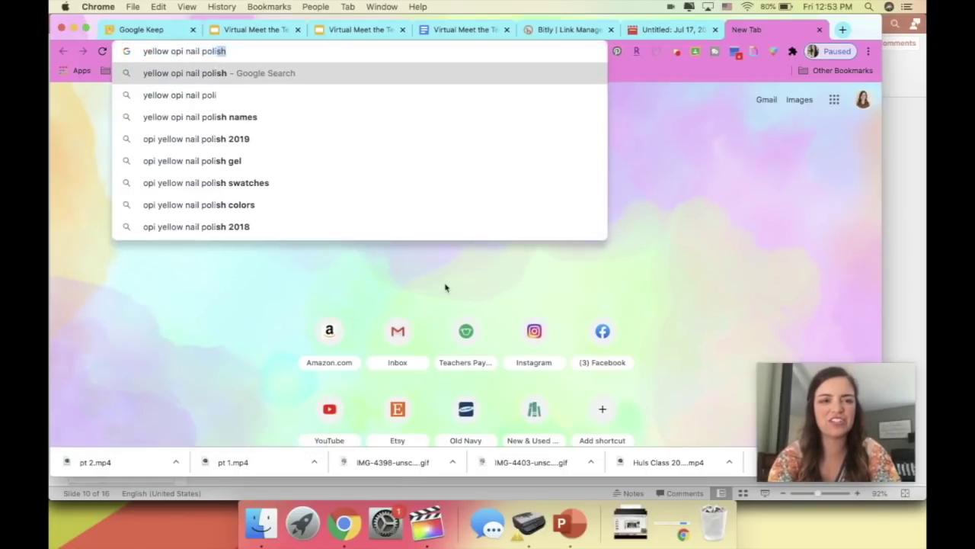
key(Return)
click(208, 125)
scroll(228, 190, down, 2)
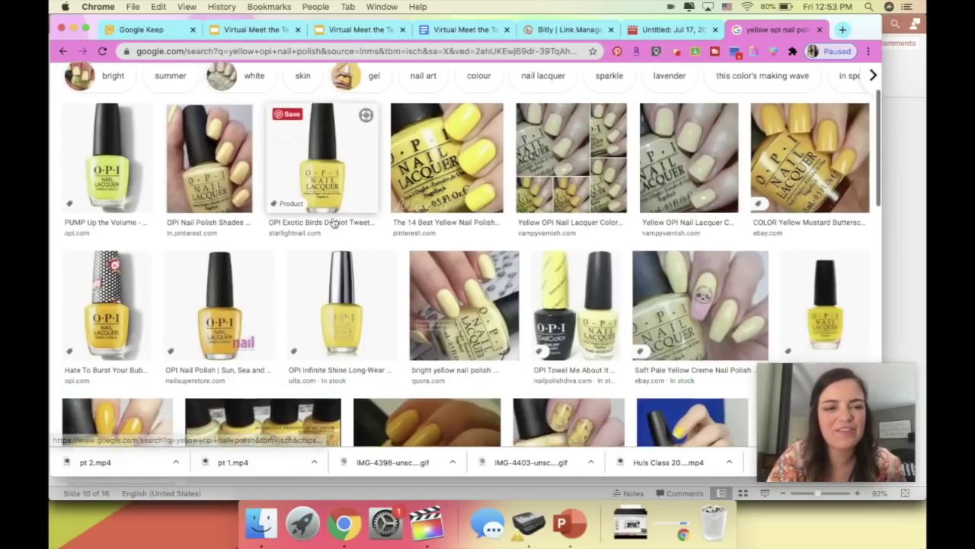
- Open the OPI Exotic Birds Do Not Tweet nail polish result and copy its full-size image
scroll(320, 251, up, 1)
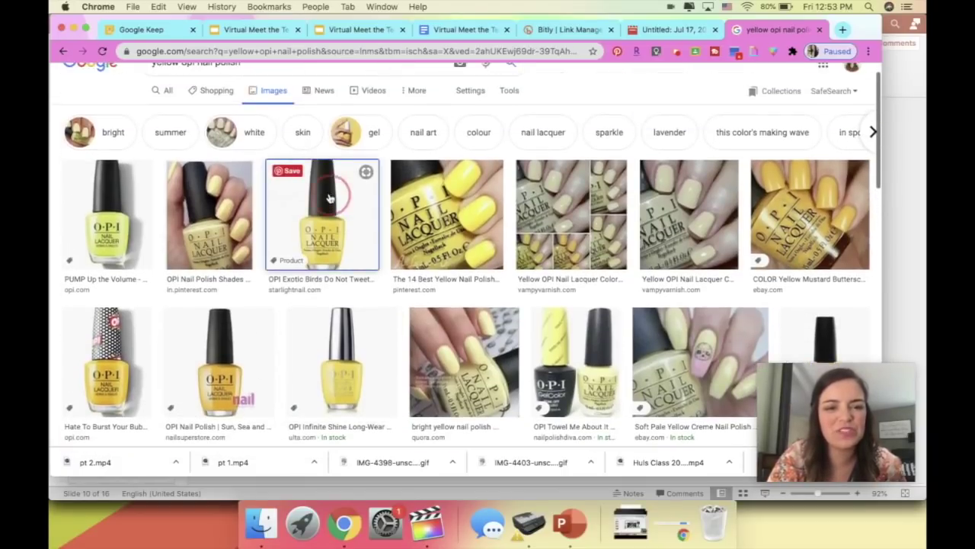
click(333, 192)
right_click(667, 265)
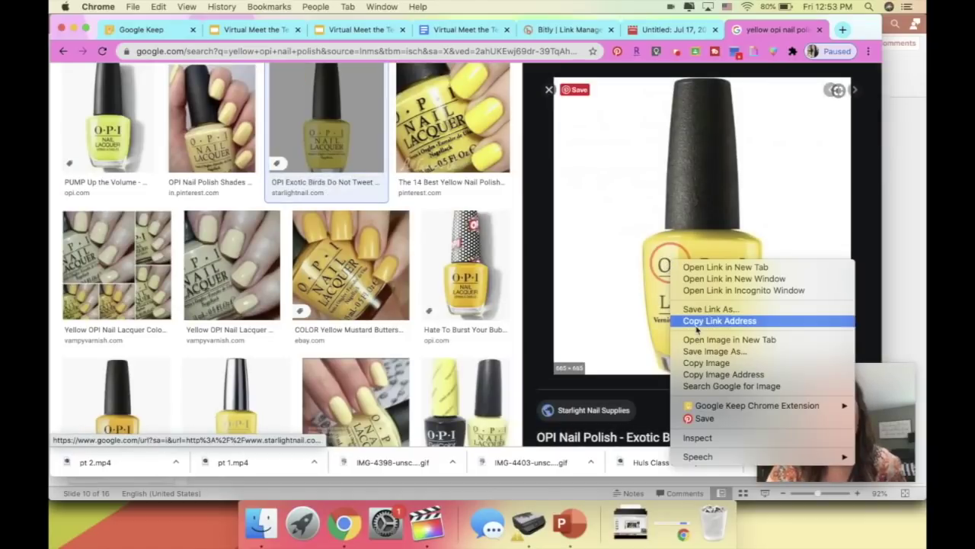
click(708, 365)
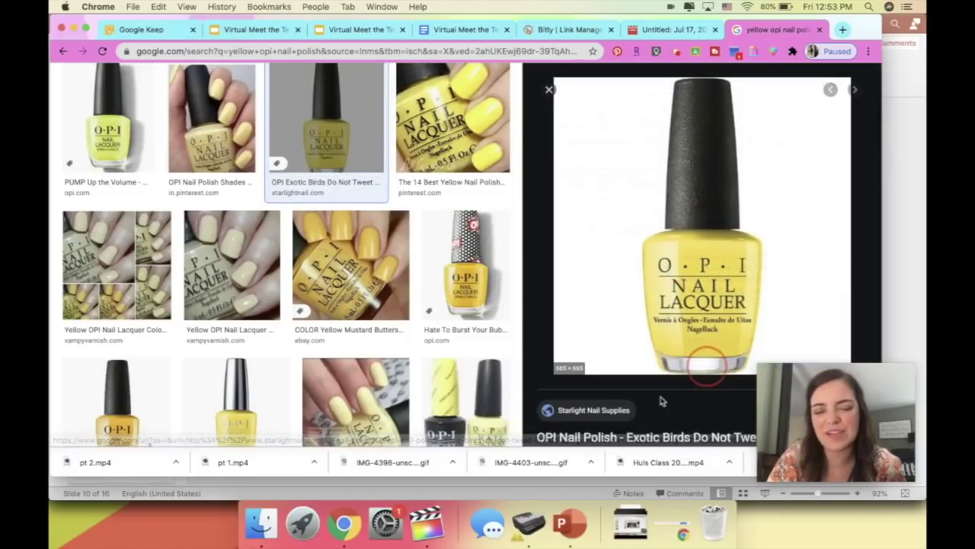
- Switch to PowerPoint, paste the nail polish image onto the favorite things slide, and enlarge it to about 5.58 inches near the slide's middle
click(561, 523)
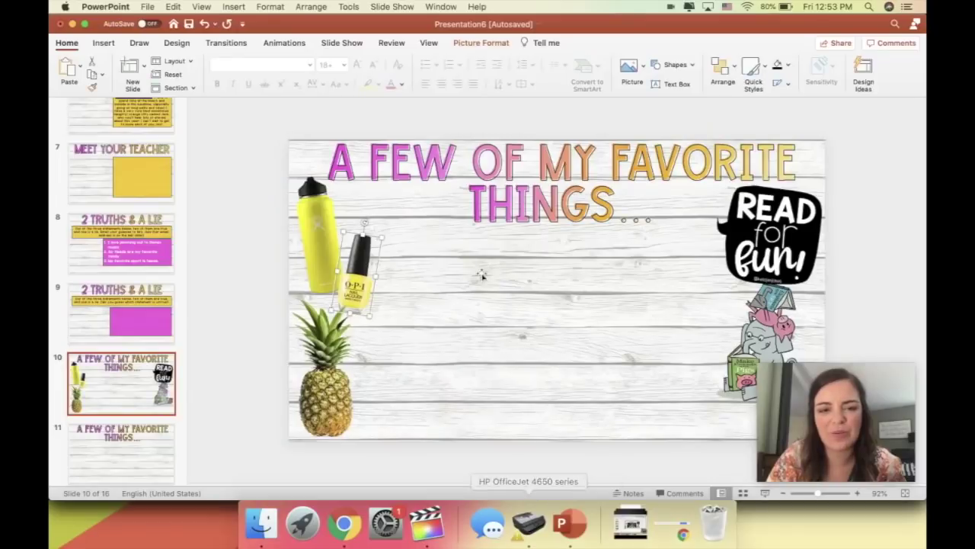
click(241, 262)
key(super+v)
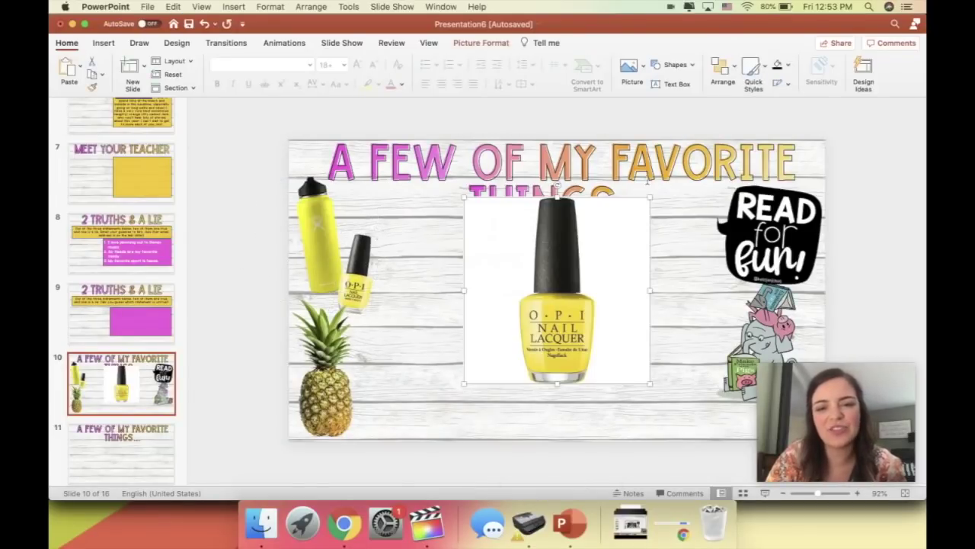
drag(651, 195, 685, 159)
drag(645, 218, 590, 246)
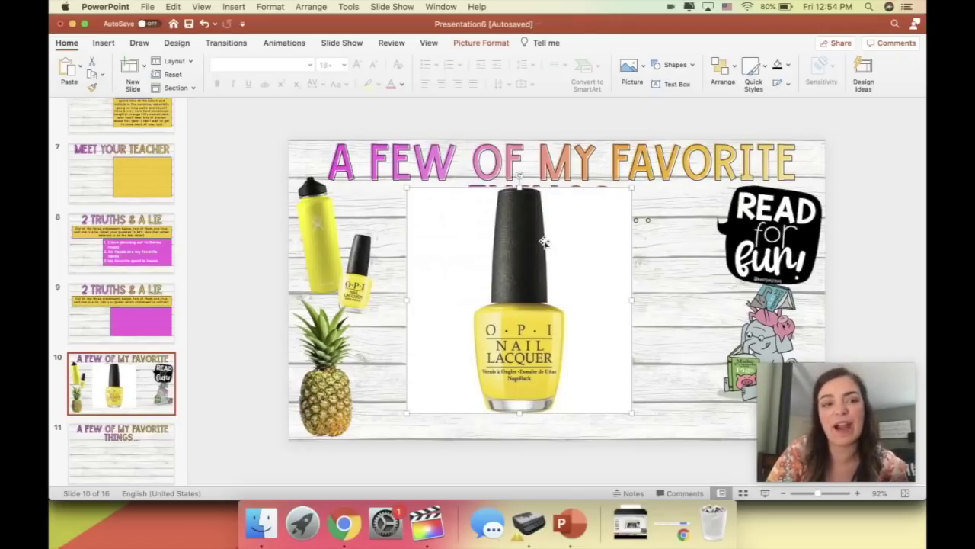
- Remove the white background from the pasted nail polish picture, marking the cap's top and the bottle's base as areas to keep
double_click(510, 260)
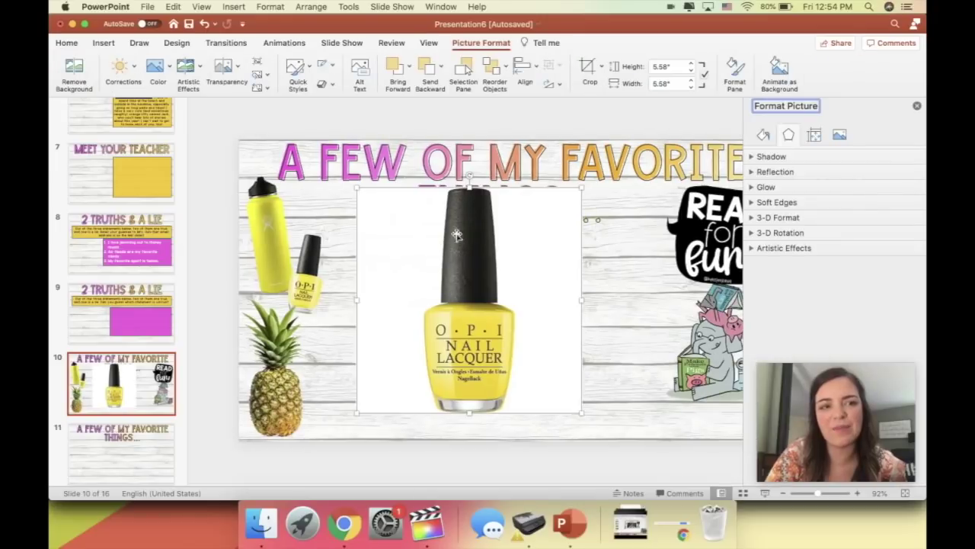
click(67, 78)
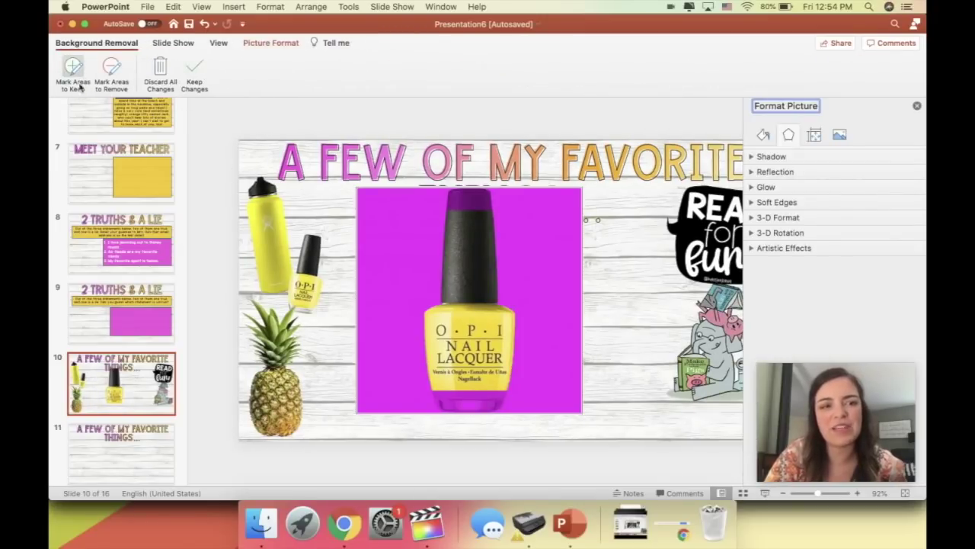
click(74, 71)
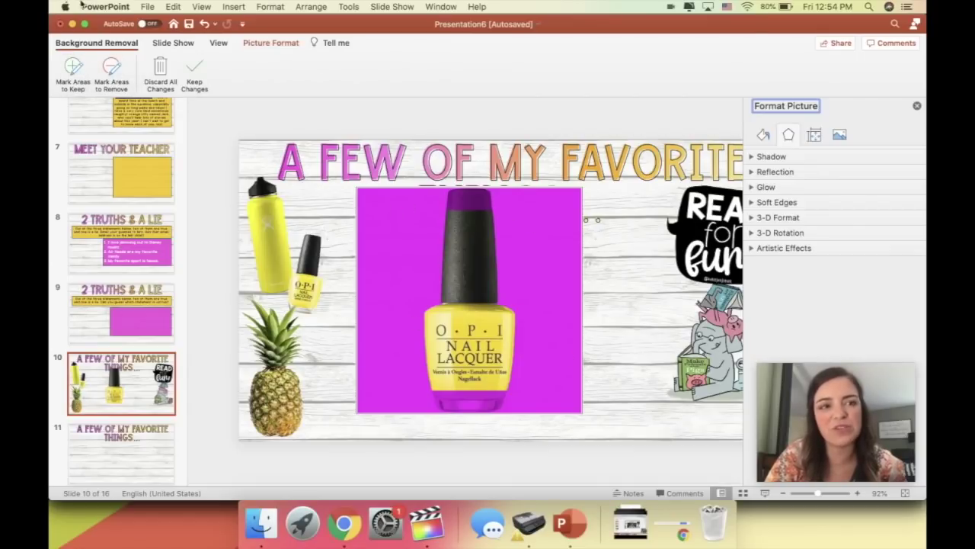
click(472, 201)
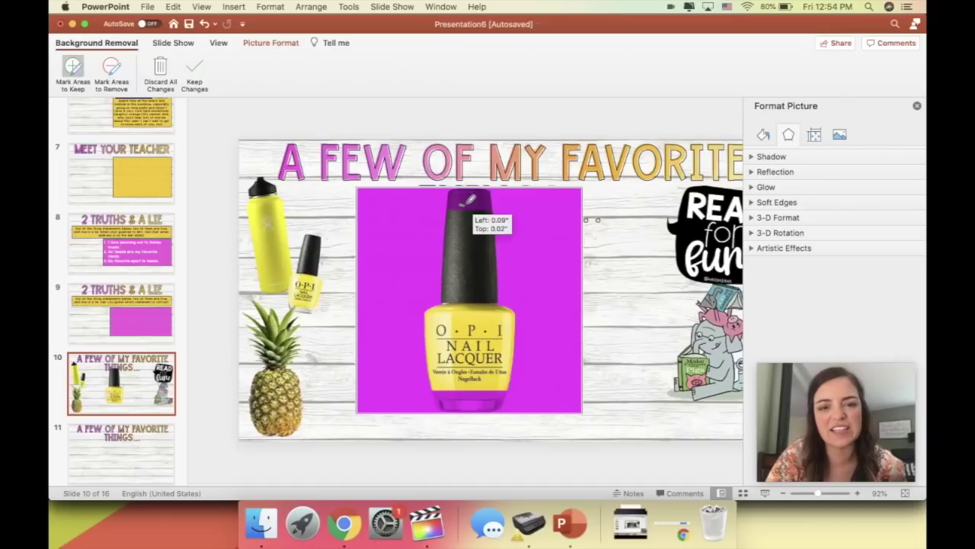
mouse_move(452, 396)
mouse_down()
mouse_move(491, 402)
mouse_move(456, 402)
mouse_move(482, 405)
mouse_move(503, 396)
mouse_move(453, 381)
mouse_up()
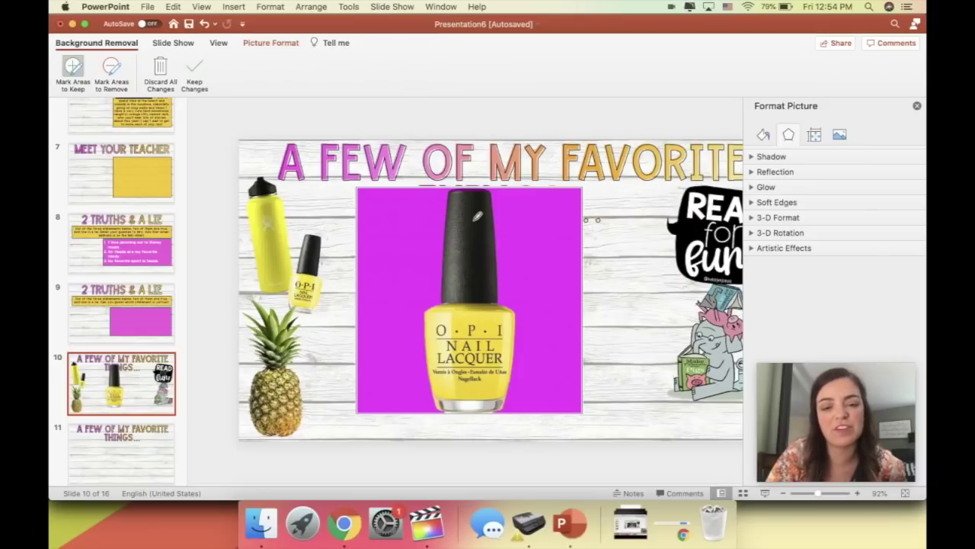
click(467, 183)
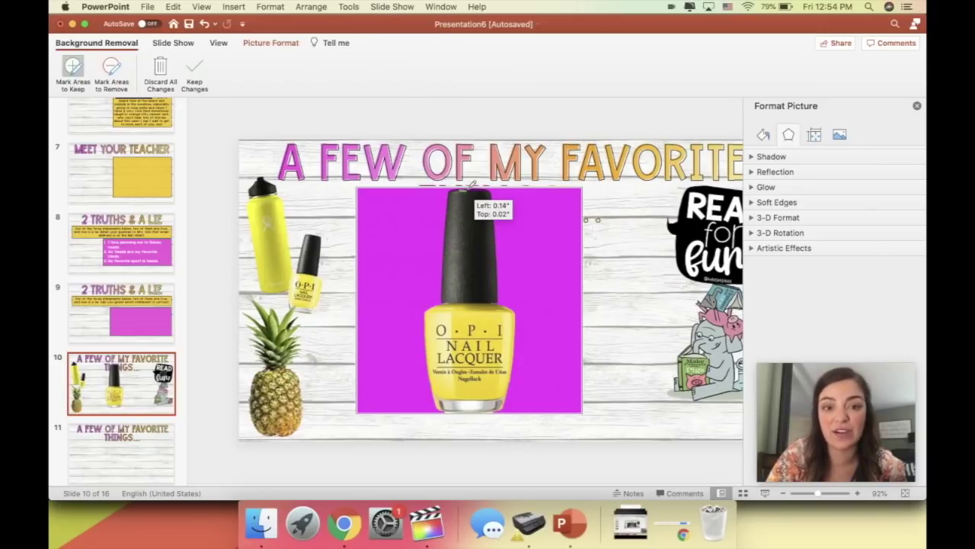
click(493, 116)
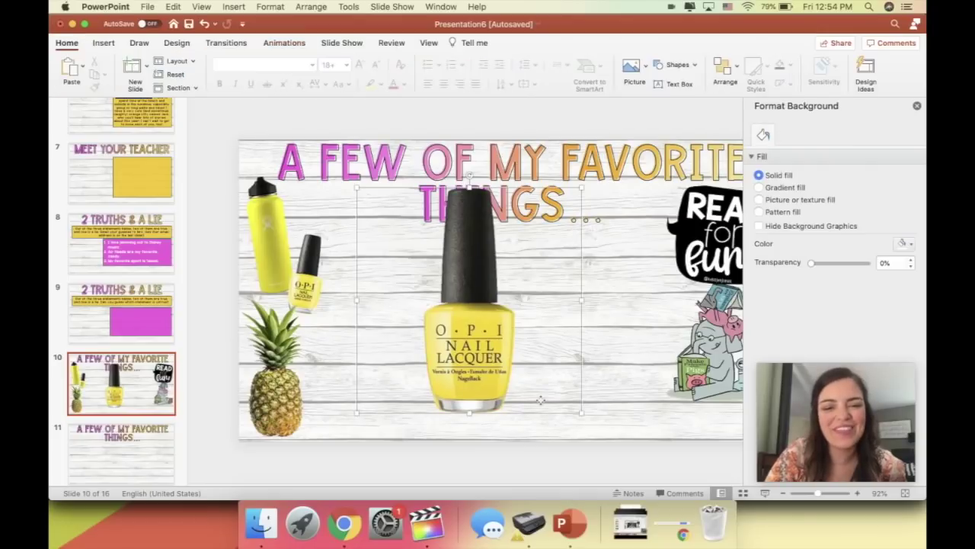
- Shrink the cut-out nail polish to about 4.45 inches, tilt it counterclockwise, and delete it from the slide
click(578, 191)
drag(581, 187, 425, 218)
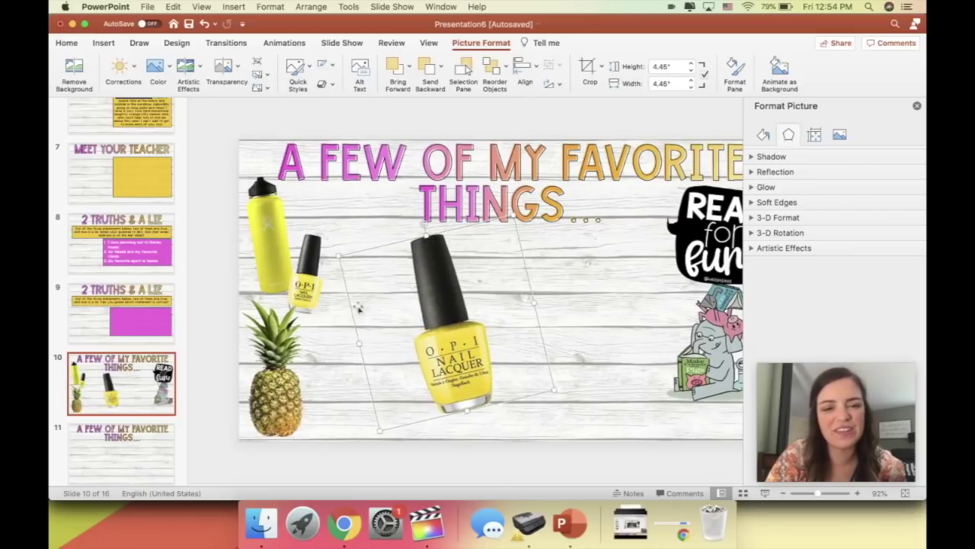
key(Delete)
- On the A Quick Hello slide, move the outlined title copy down to separate it from the gradient-filled title
scroll(614, 214, right, 3)
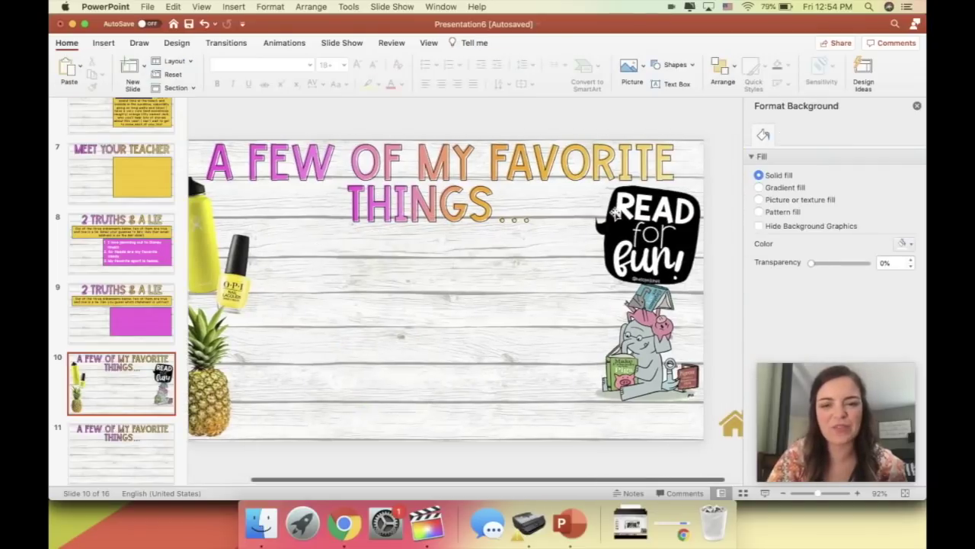
scroll(320, 350, left, 4)
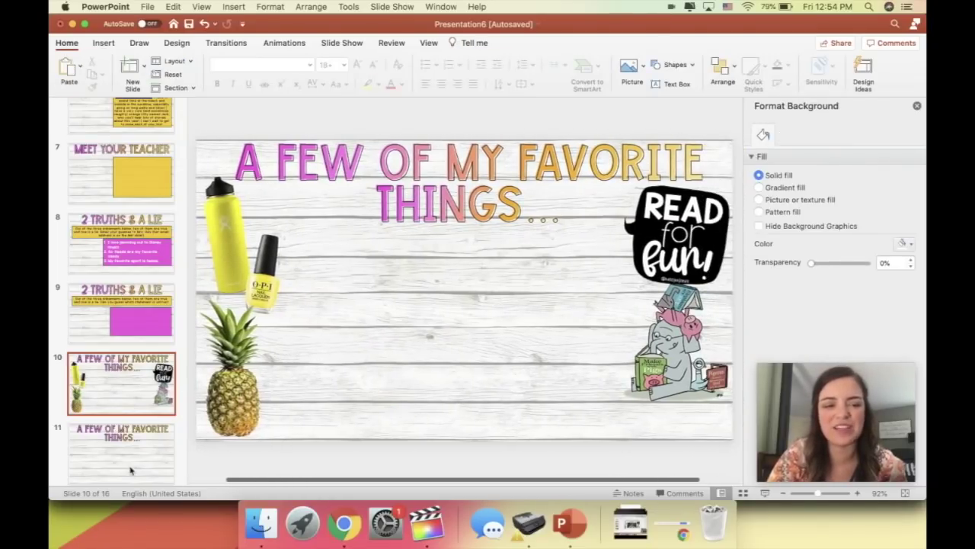
scroll(130, 471, down, 3)
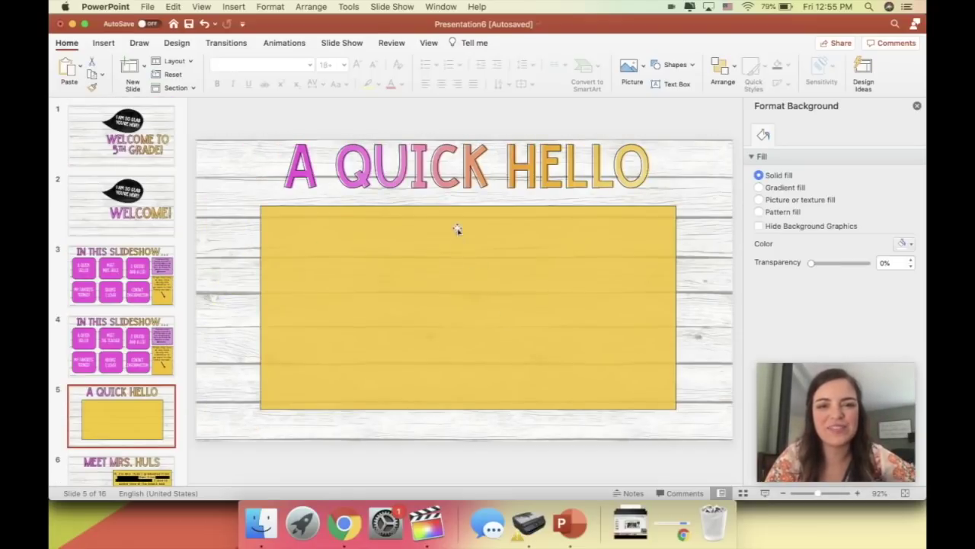
click(457, 229)
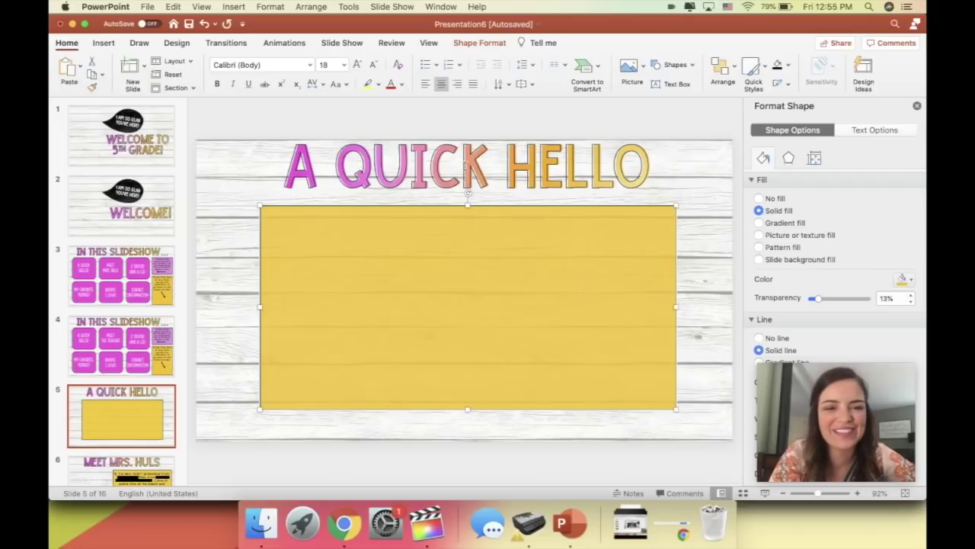
click(523, 141)
mouse_move(523, 140)
mouse_down()
mouse_move(467, 228)
mouse_move(529, 140)
mouse_up()
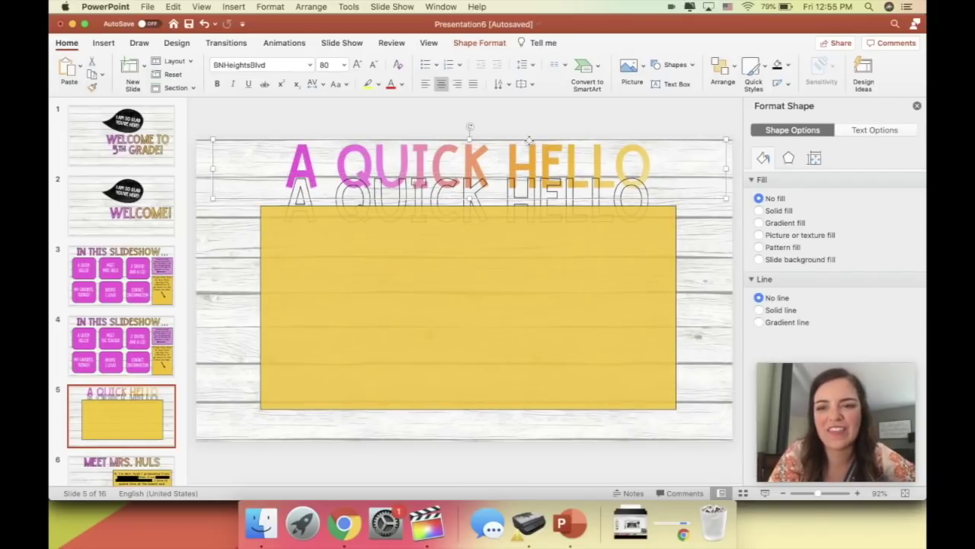
- Compare the text fill and outline settings of the gradient title with those of the outline-only copy
click(874, 131)
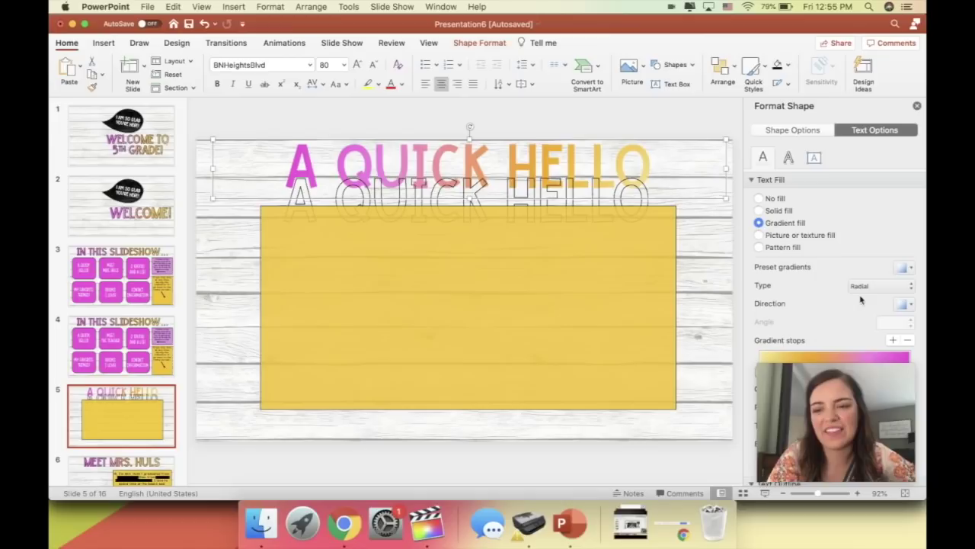
scroll(832, 320, down, 3)
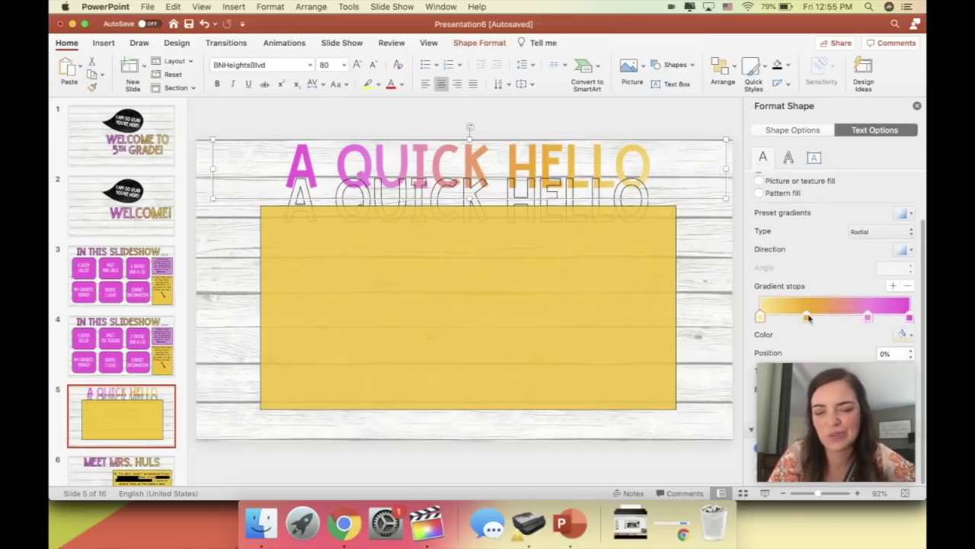
click(642, 199)
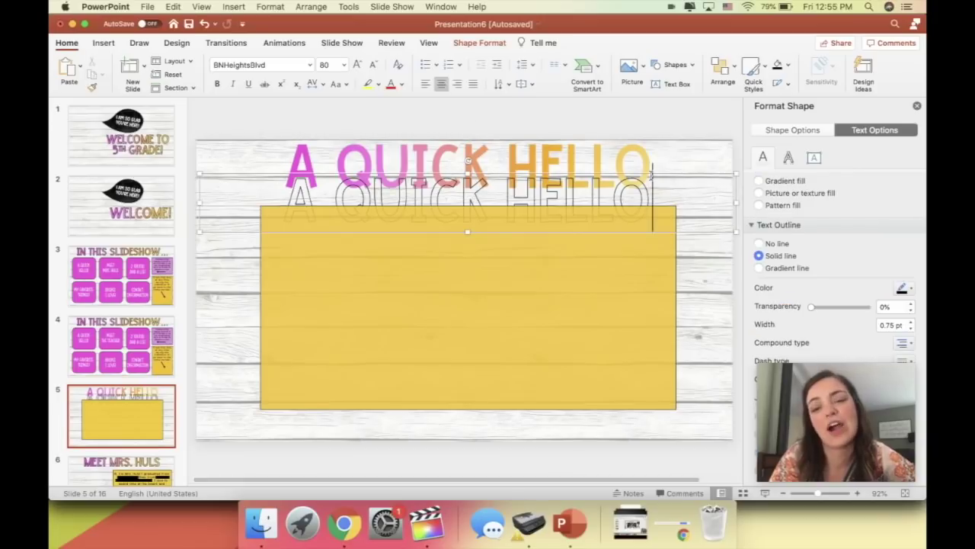
mouse_move(657, 173)
mouse_down()
mouse_move(660, 139)
mouse_move(657, 176)
mouse_up()
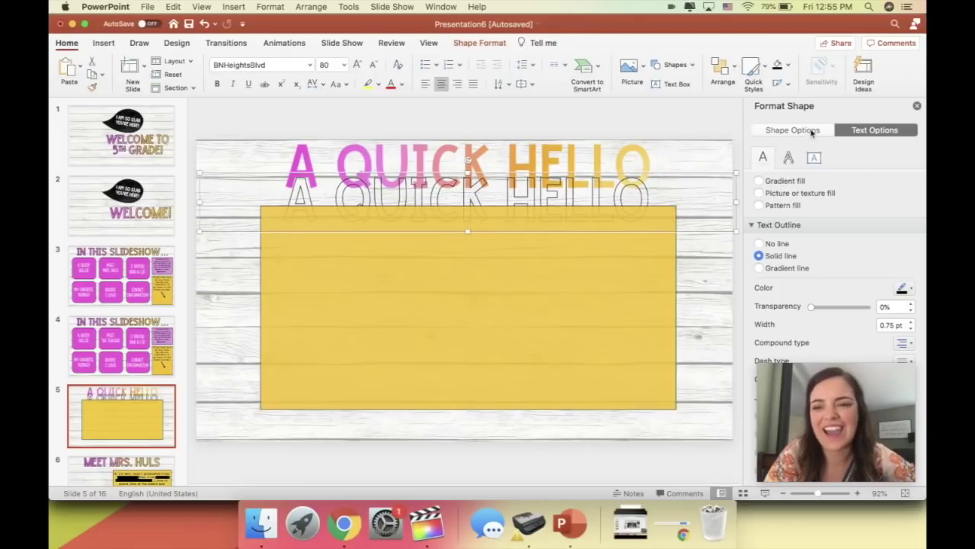
scroll(764, 196, up, 3)
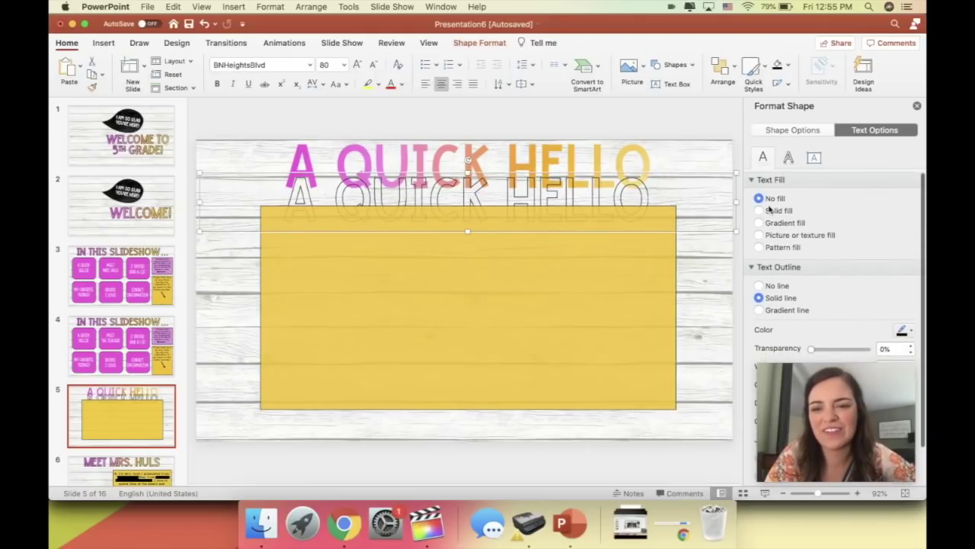
- Move the outline-only title back over the gradient title and nudge it to a slight offset to the left
drag(653, 172, 652, 140)
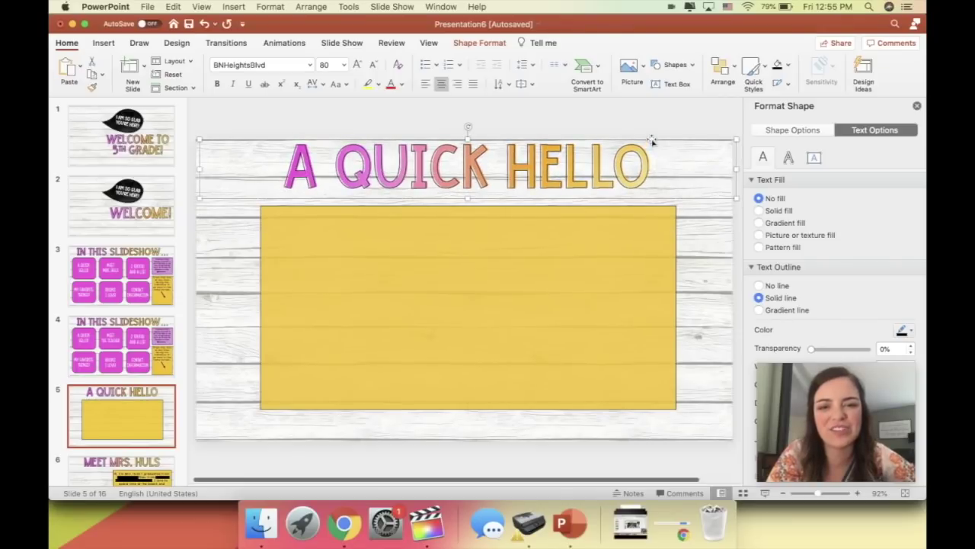
key(Right)
key(Up)
key(Down)
key(Down)
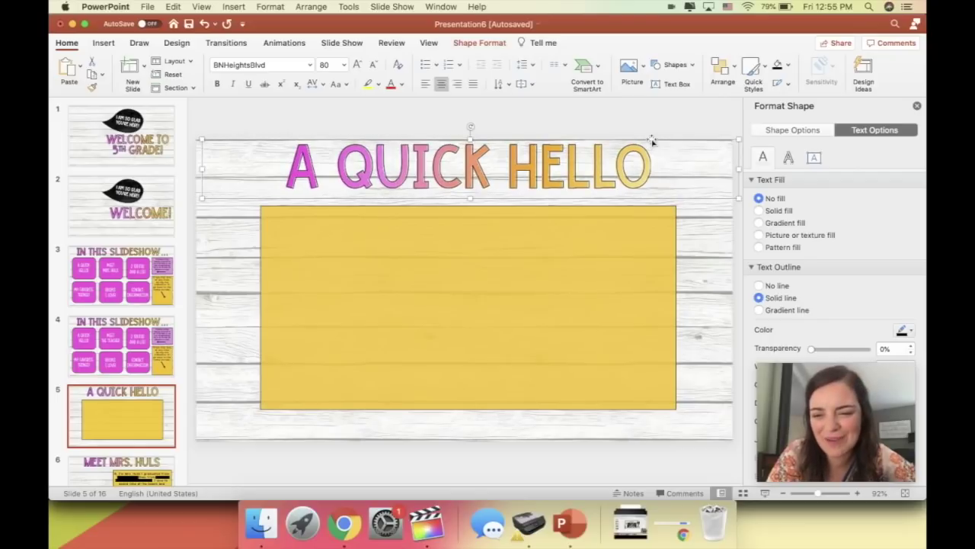
key(Left)
key(Left)
key(Left)
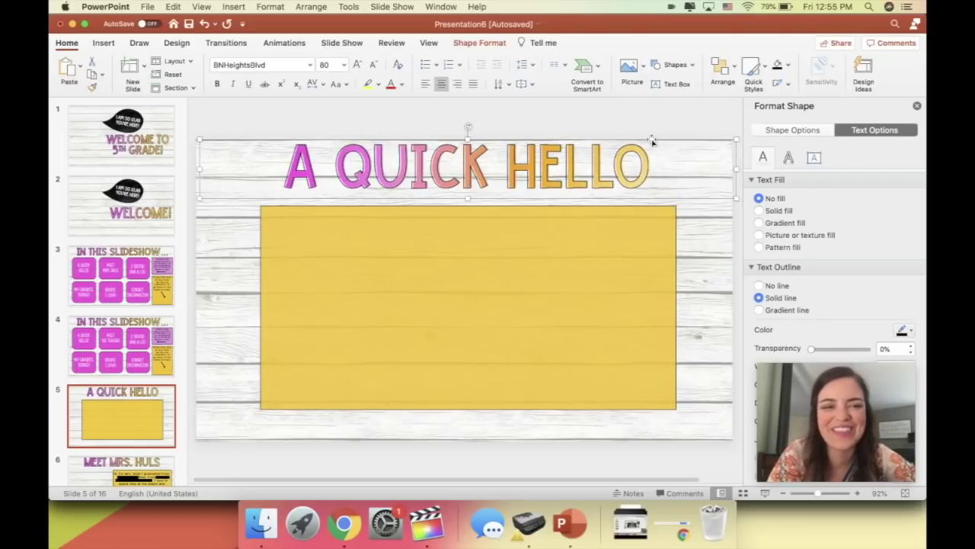